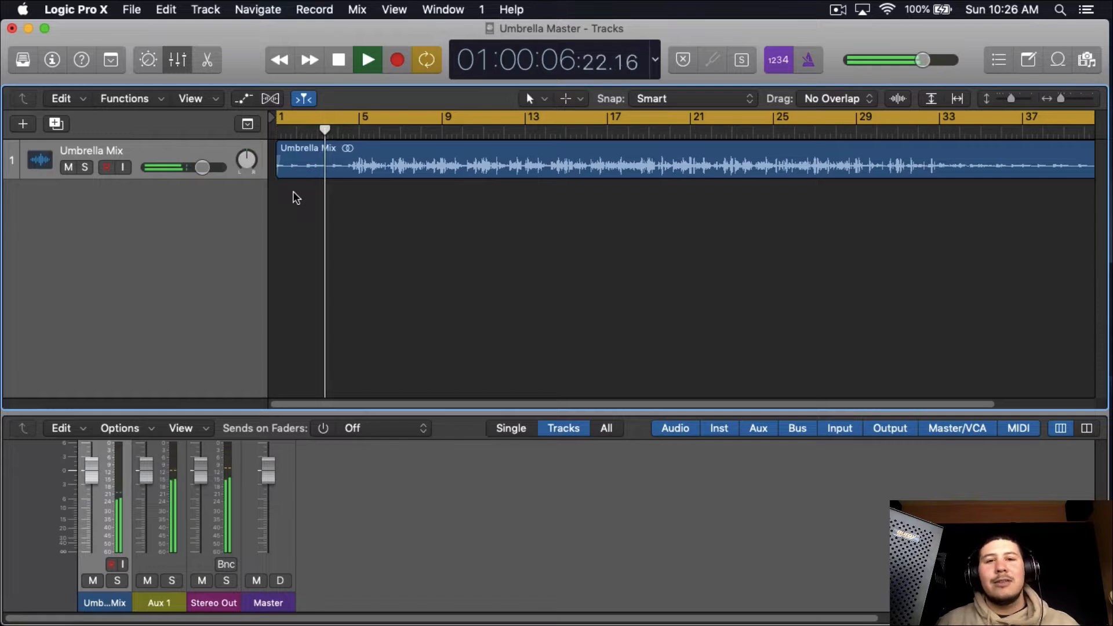
- Open the SSL channel plug-in on Aux 1 and inspect its compressor ratio and release, with its window moved clear of the inserts
{"action": "key", "text": "c"}
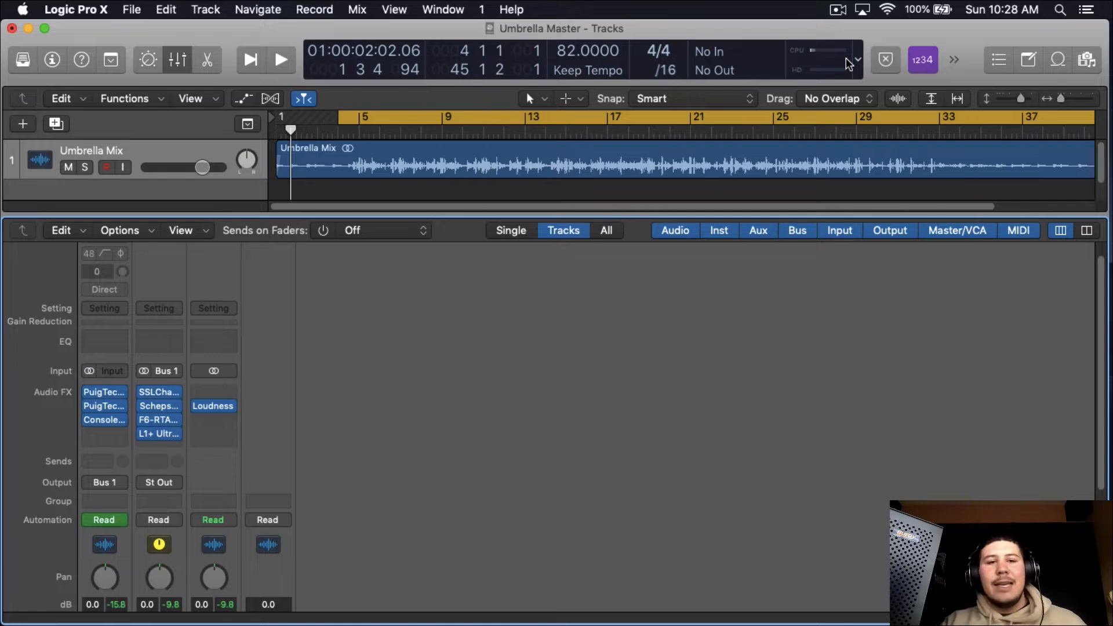
{"action": "left_click", "coordinate": [158, 393]}
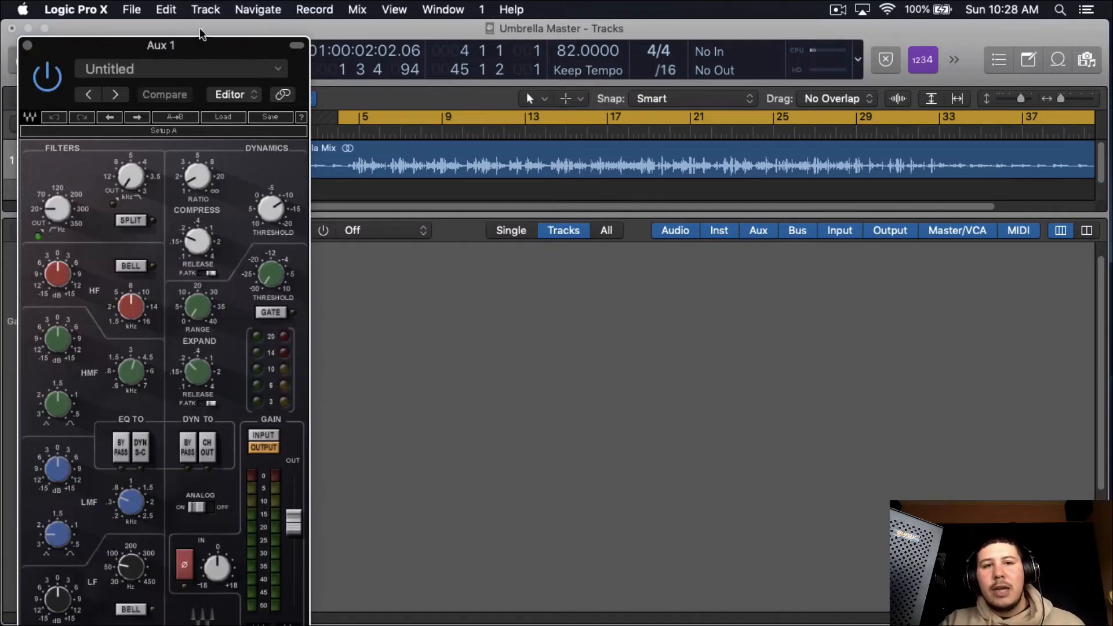
{"action": "left_click_drag", "start_coordinate": [200, 44], "coordinate": [478, 27]}
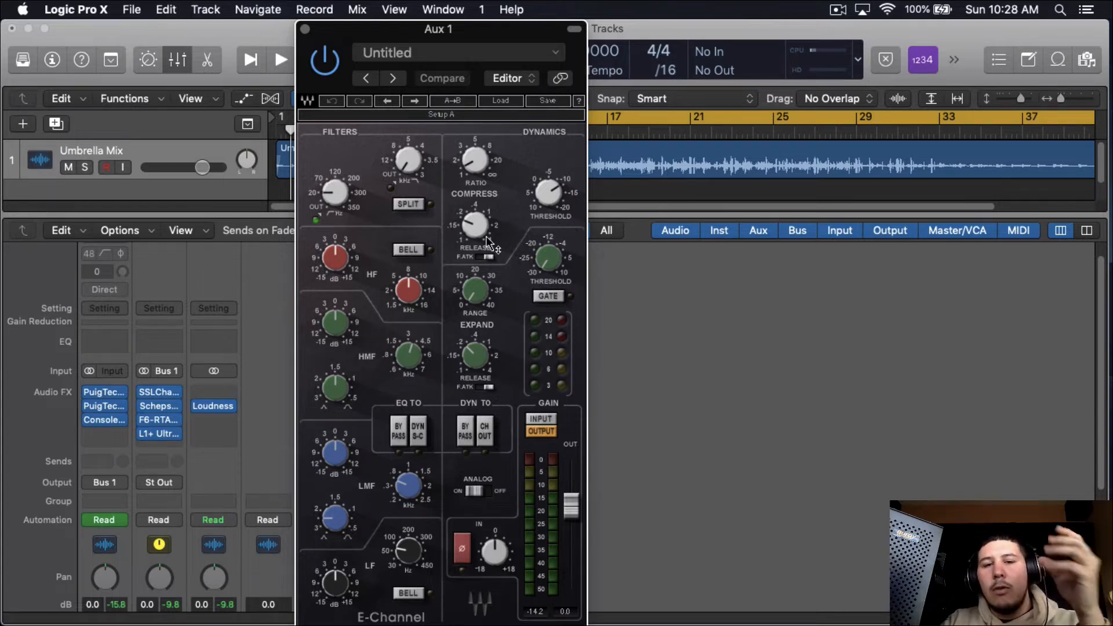
{"action": "mouse_move", "coordinate": [473, 159]}
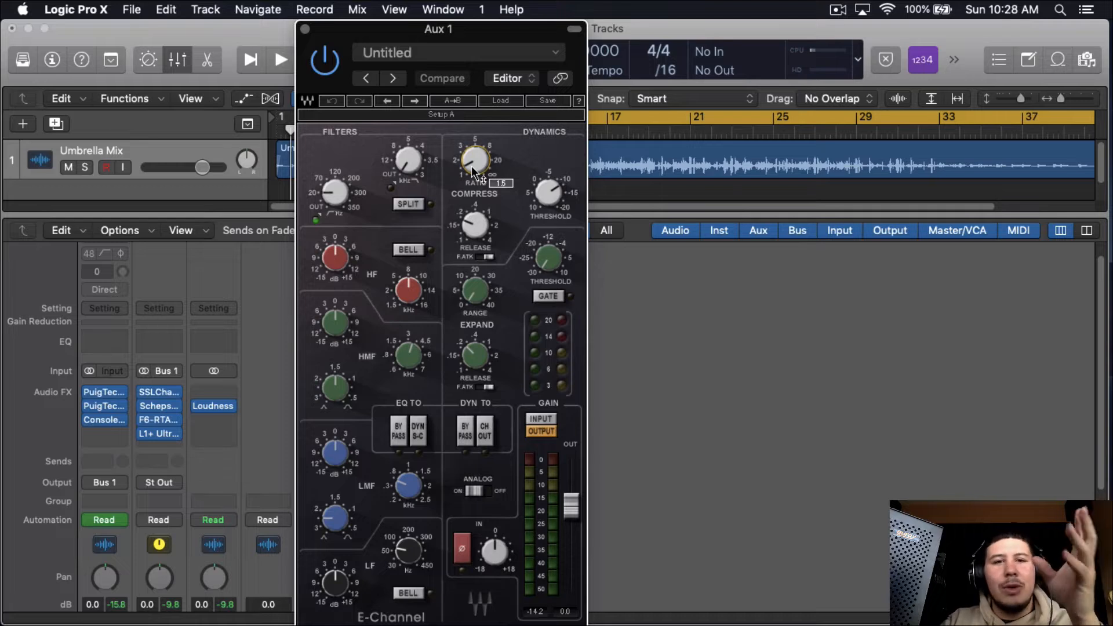
{"action": "mouse_move", "coordinate": [461, 231]}
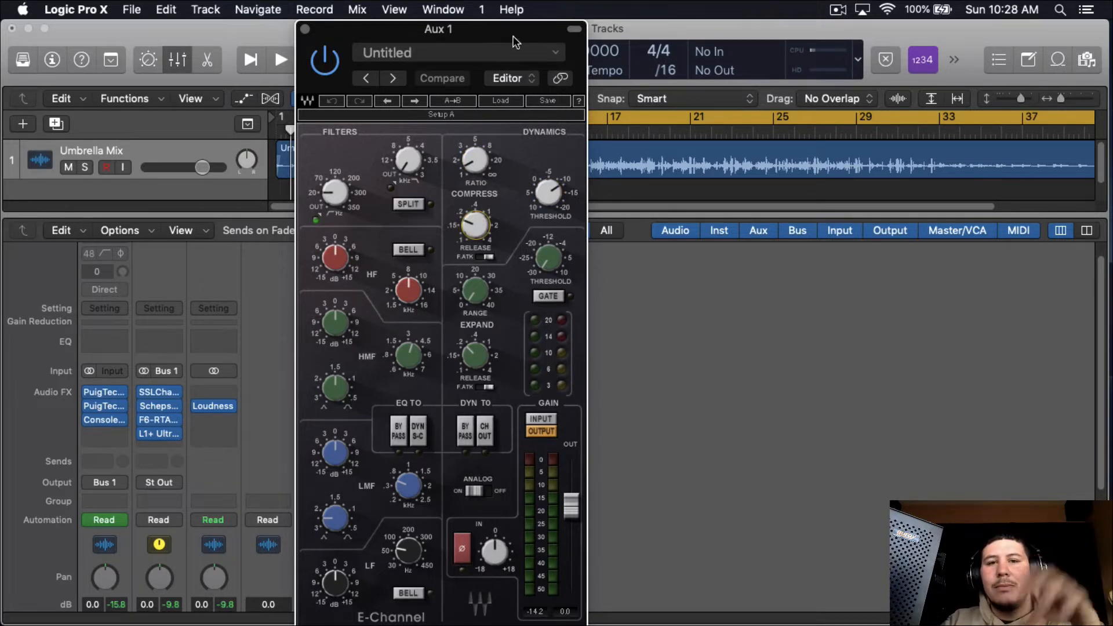
{"action": "left_click_drag", "start_coordinate": [505, 32], "coordinate": [860, 65]}
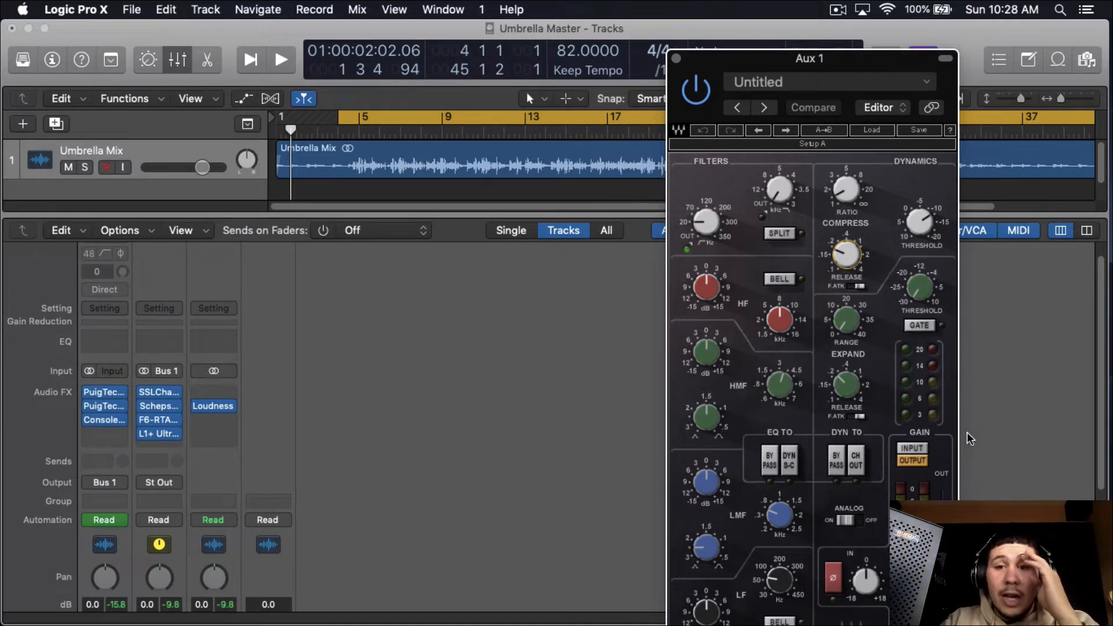
{"action": "left_click_drag", "start_coordinate": [865, 56], "coordinate": [764, 7]}
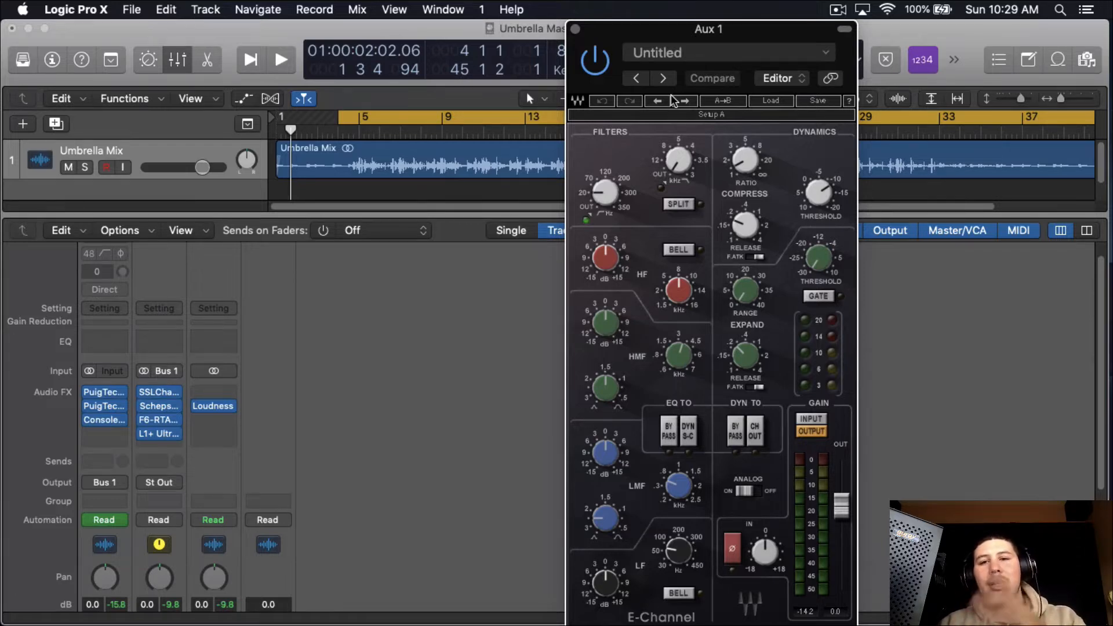
- Play a passage of the song while watching the gain-reduction meters of the SSL channel, and stop playback
{"action": "key", "text": "space"}
{"action": "left_click", "coordinate": [465, 350]}
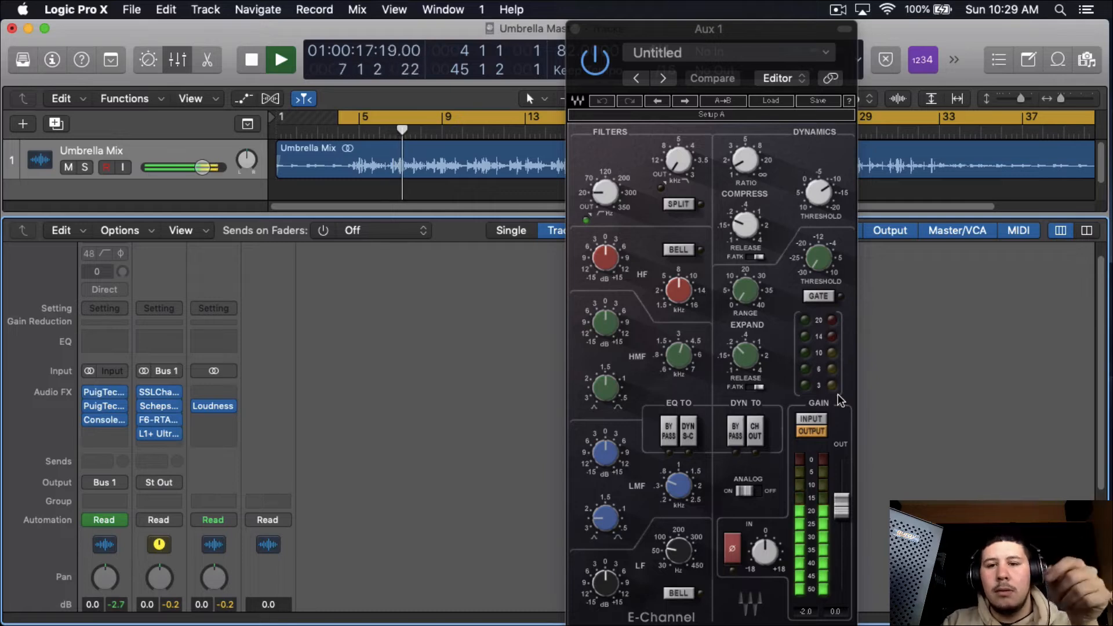
{"action": "key", "text": "space"}
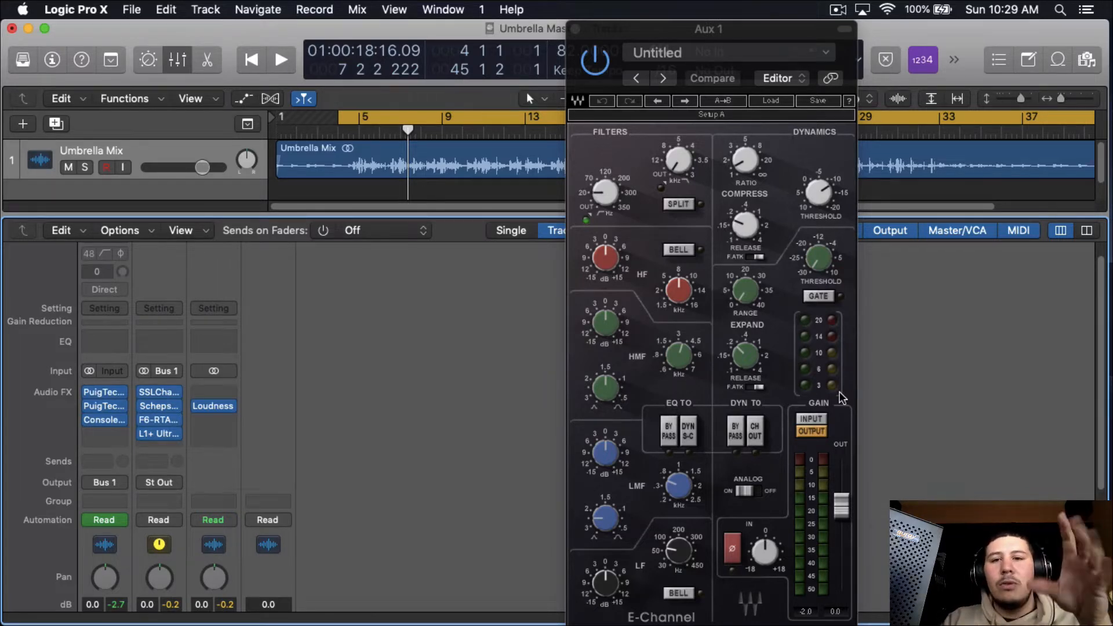
- Open the Scheps Omni Channel on Aux 1 in place of the SSL plug-in and inspect its compressor's ratio, attack and release
{"action": "left_click", "coordinate": [158, 406]}
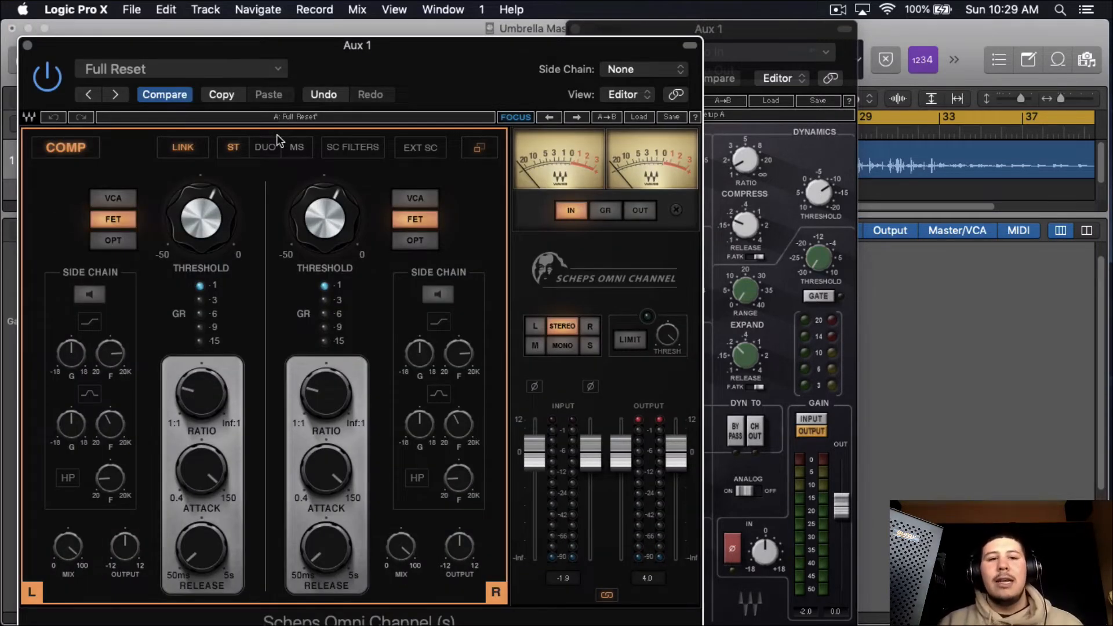
{"action": "mouse_move", "coordinate": [203, 411]}
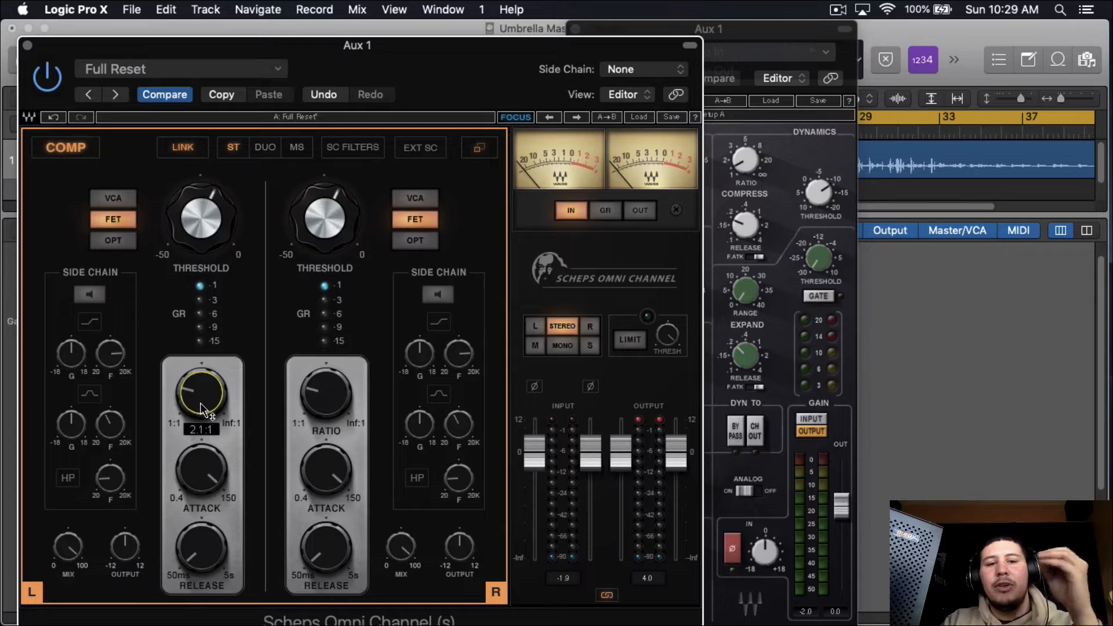
{"action": "mouse_move", "coordinate": [222, 484]}
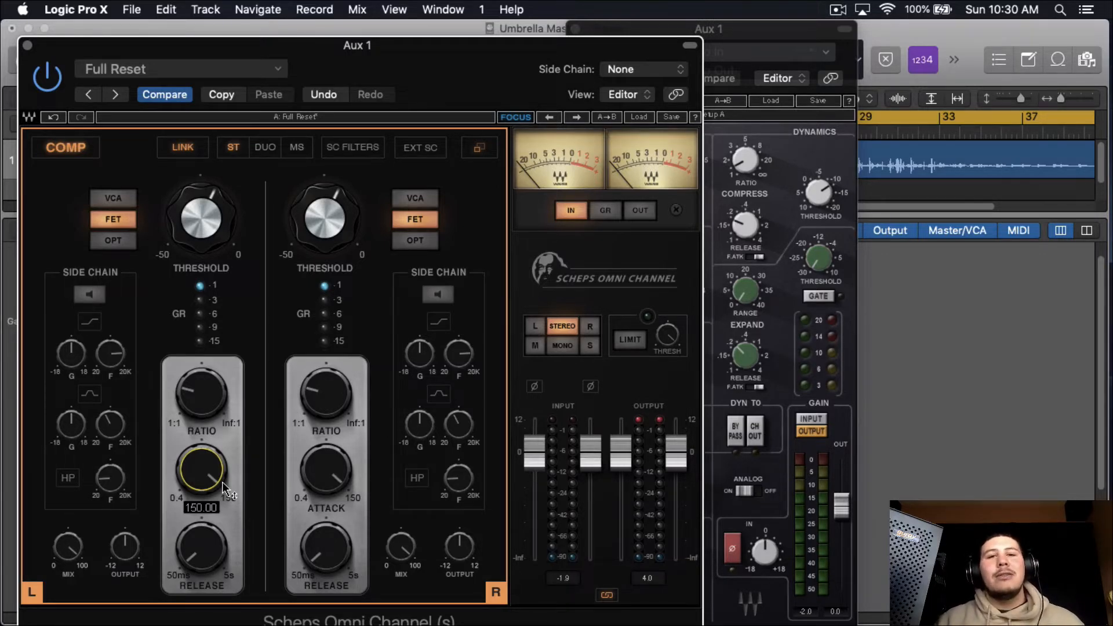
{"action": "left_click_drag", "start_coordinate": [457, 76], "coordinate": [518, 67]}
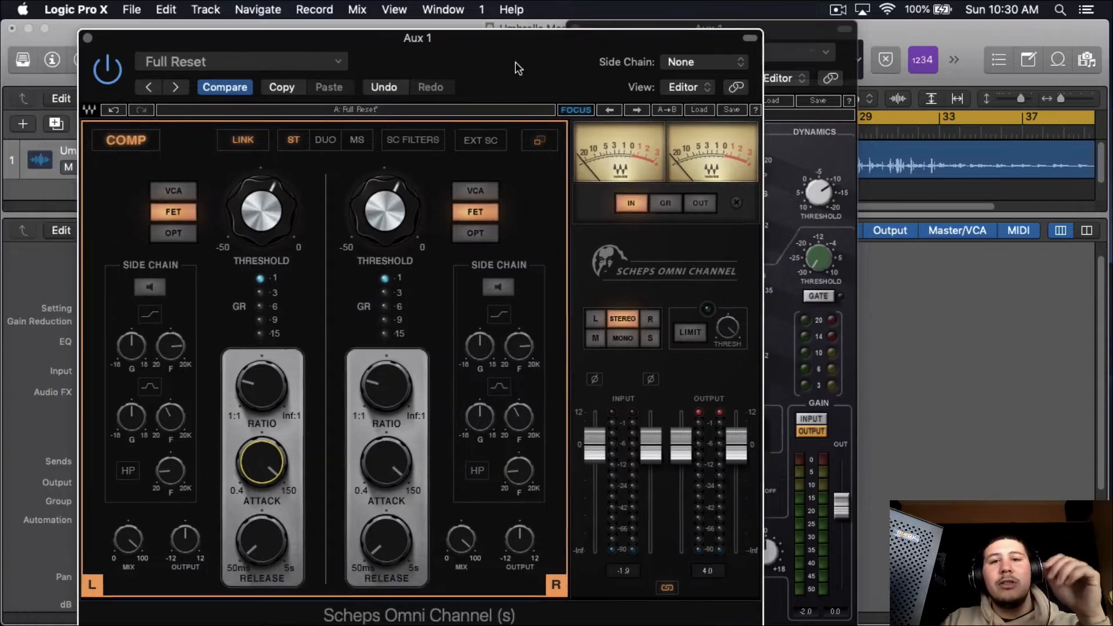
{"action": "left_click", "coordinate": [786, 374]}
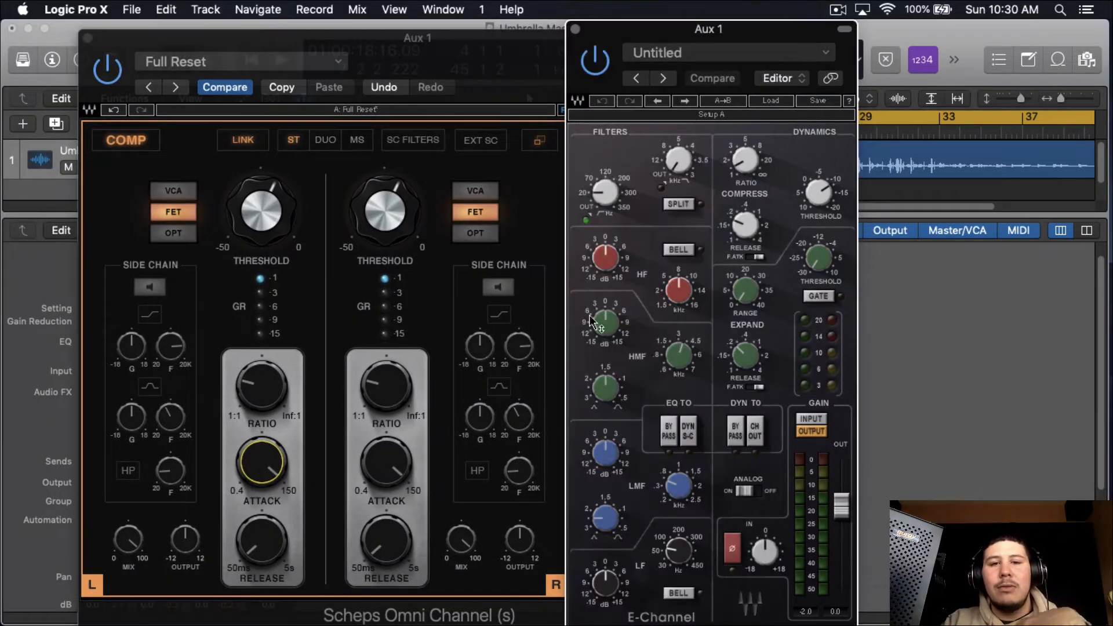
{"action": "left_click", "coordinate": [575, 29]}
{"action": "mouse_move", "coordinate": [278, 412]}
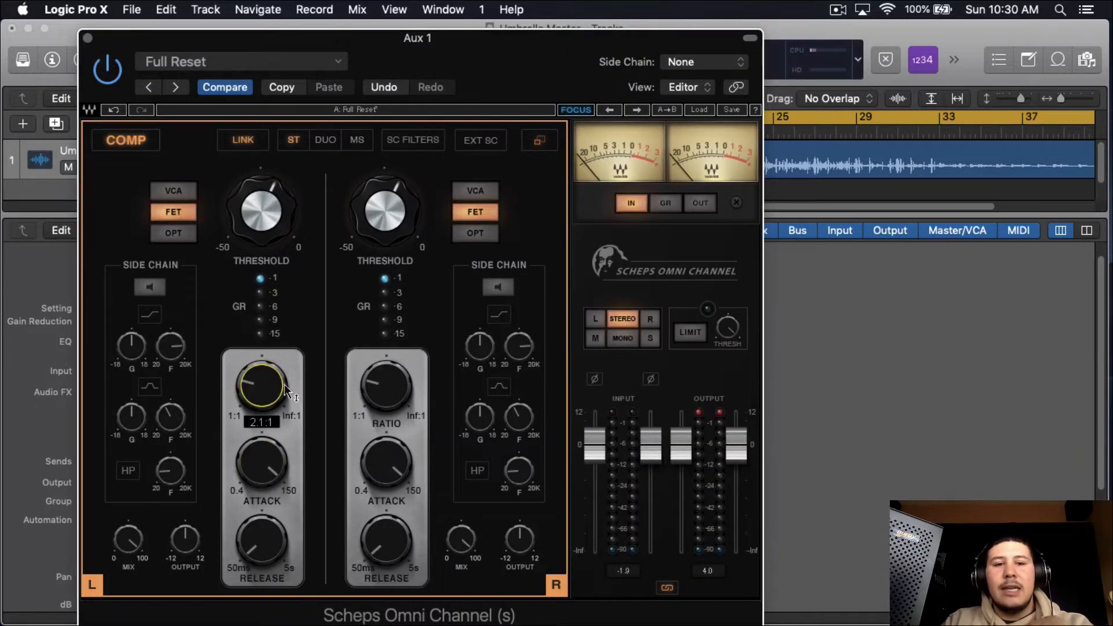
{"action": "mouse_move", "coordinate": [276, 544]}
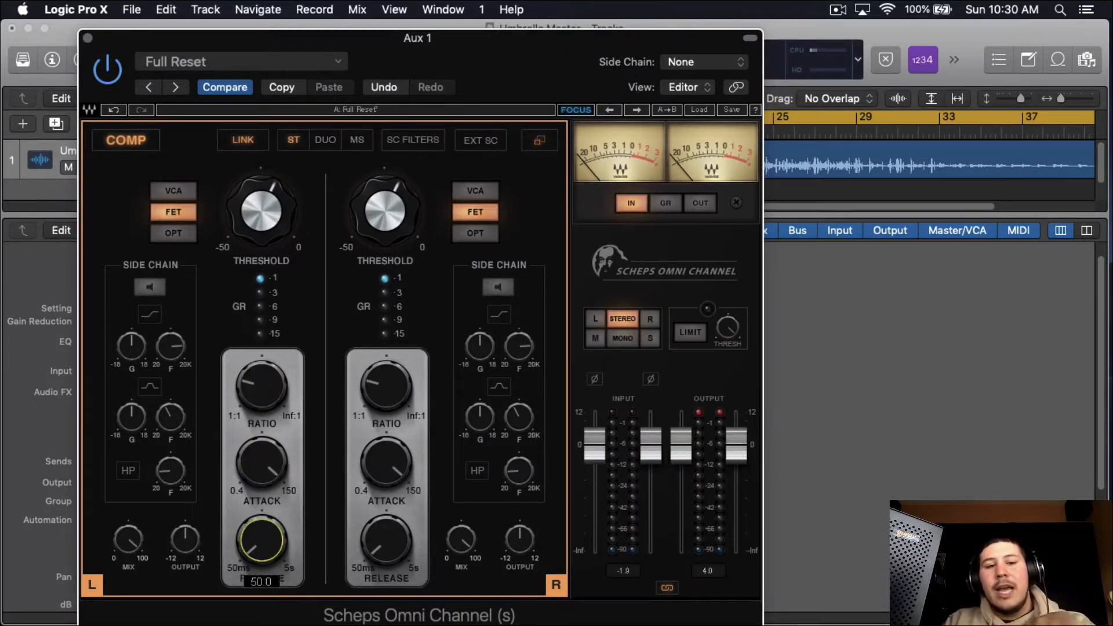
- Reset the Scheps compressor's threshold to 0, and lower it to about -19 while the song plays
{"action": "double_click", "coordinate": [263, 215]}
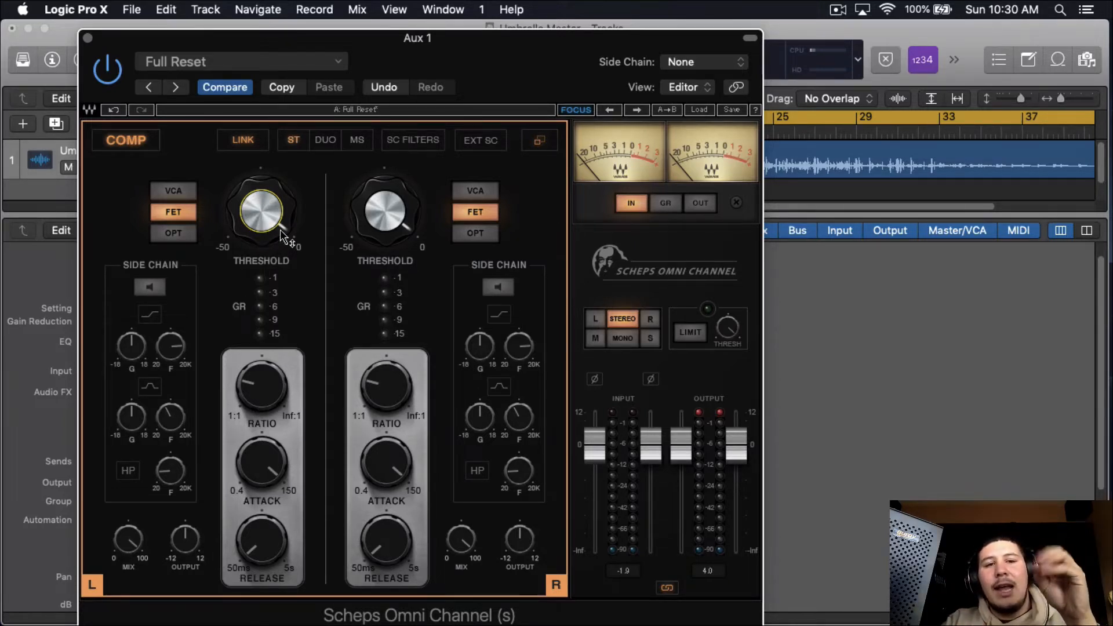
{"action": "mouse_move", "coordinate": [282, 233]}
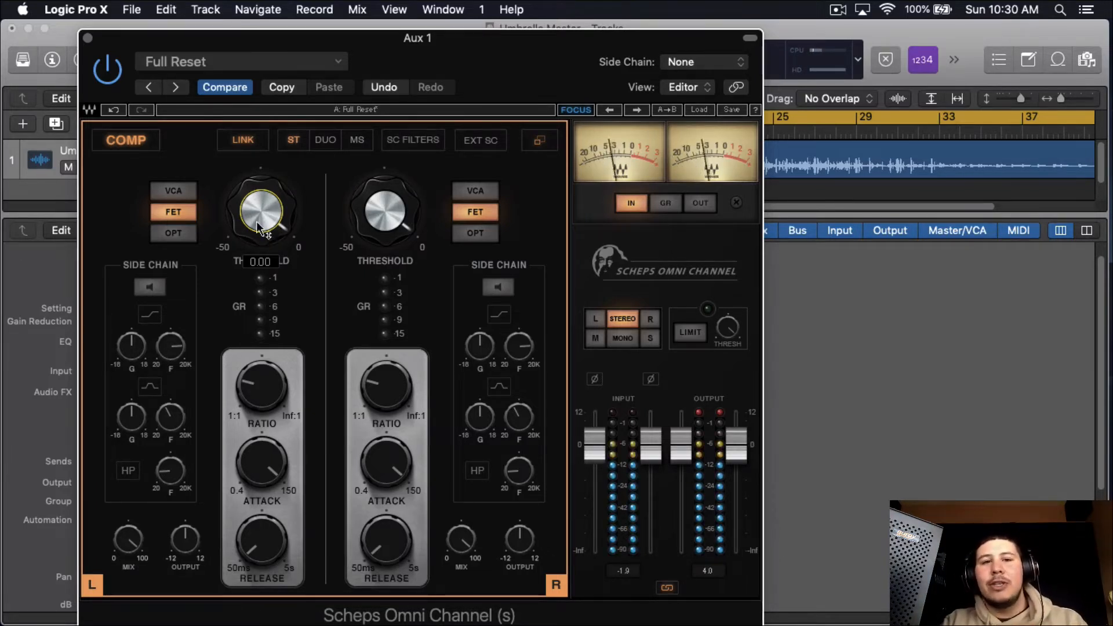
{"action": "scroll", "coordinate": [257, 223], "scroll_direction": "down", "scroll_amount": 9}
{"action": "scroll", "coordinate": [257, 223], "scroll_direction": "down", "scroll_amount": 15}
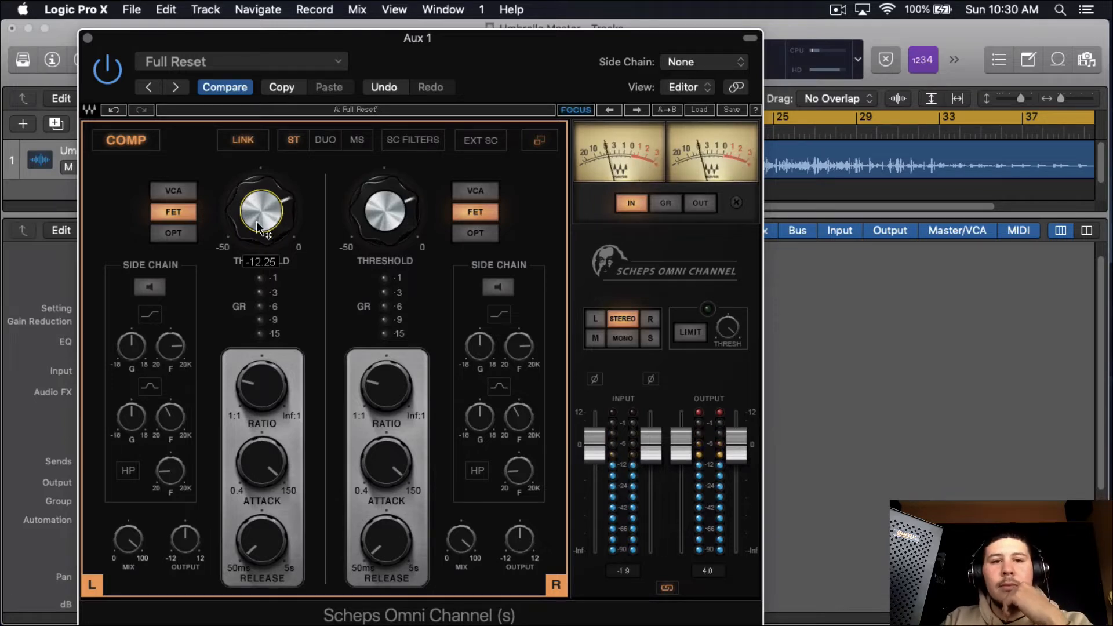
{"action": "scroll", "coordinate": [257, 223], "scroll_direction": "down", "scroll_amount": 1}
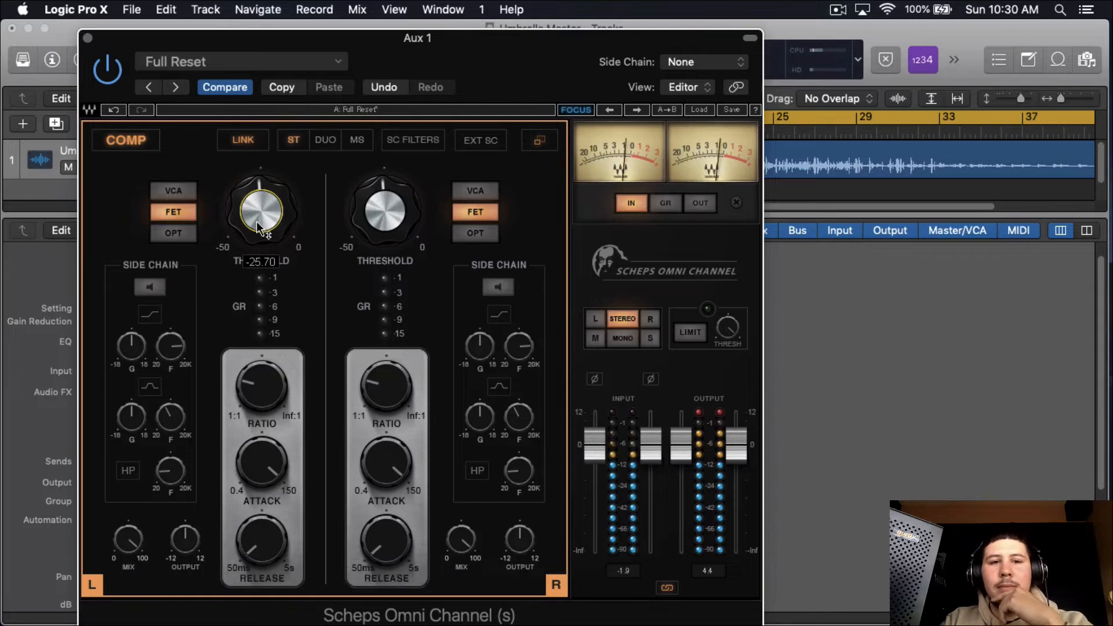
{"action": "scroll", "coordinate": [256, 223], "scroll_direction": "up", "scroll_amount": 6}
{"action": "scroll", "coordinate": [257, 223], "scroll_direction": "up", "scroll_amount": 1}
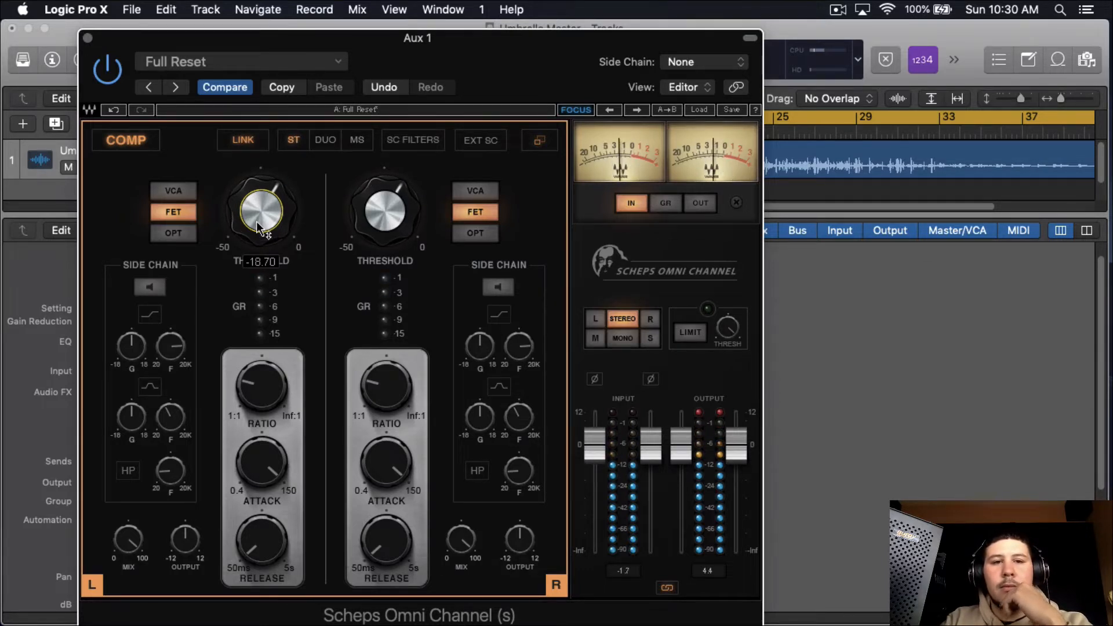
{"action": "scroll", "coordinate": [257, 223], "scroll_direction": "down", "scroll_amount": 1}
{"action": "scroll", "coordinate": [257, 223], "scroll_direction": "down", "scroll_amount": 1}
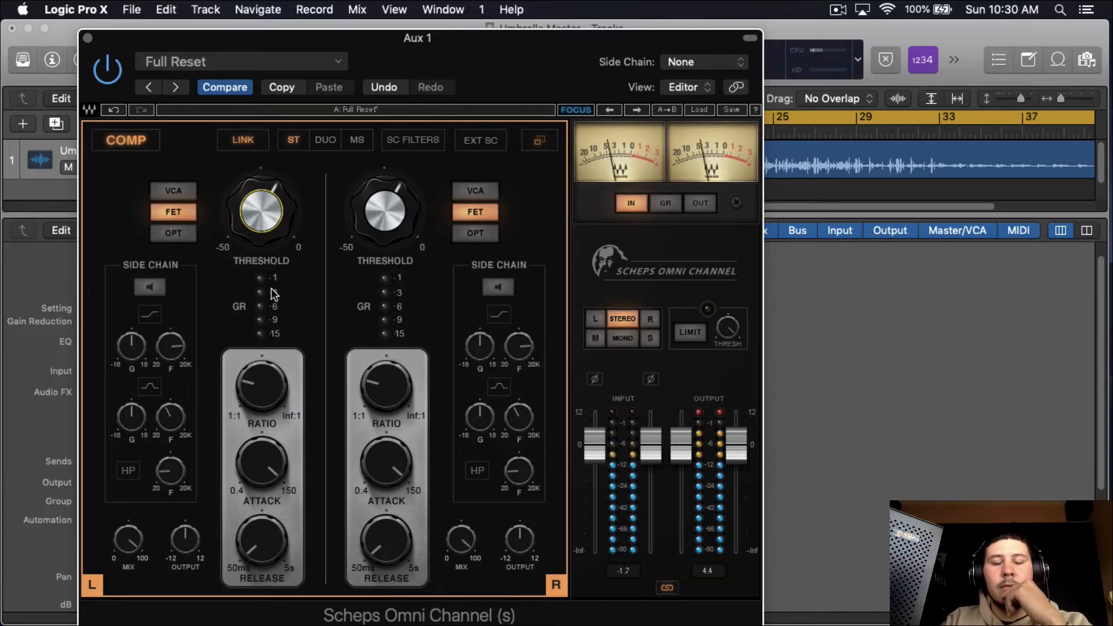
{"action": "scroll", "coordinate": [284, 232], "scroll_direction": "down", "scroll_amount": 2}
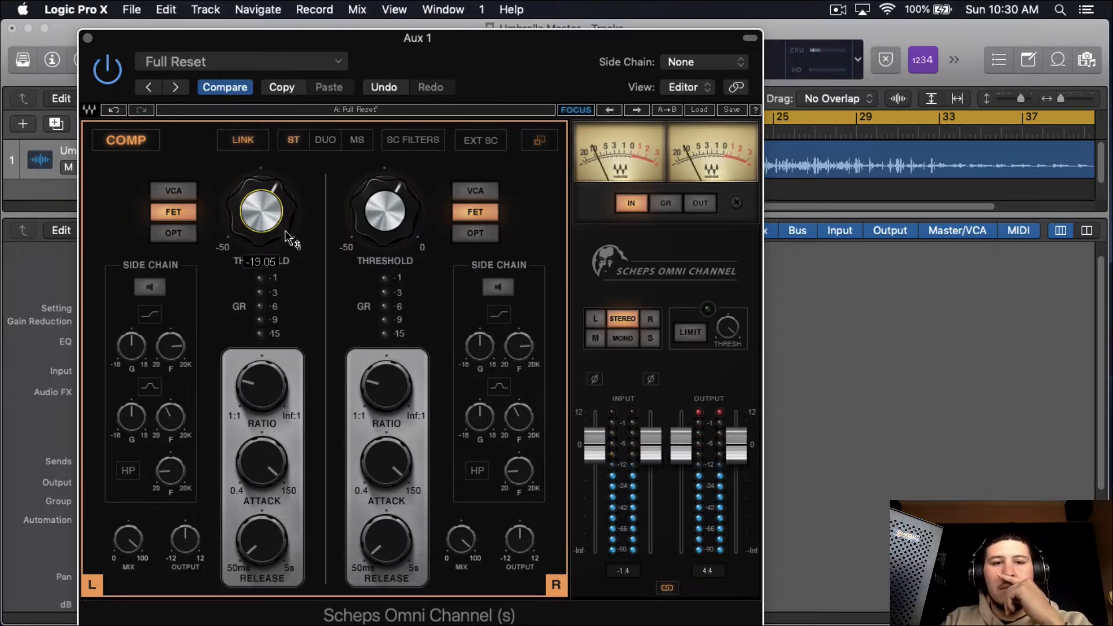
{"action": "scroll", "coordinate": [284, 231], "scroll_direction": "down", "scroll_amount": 2}
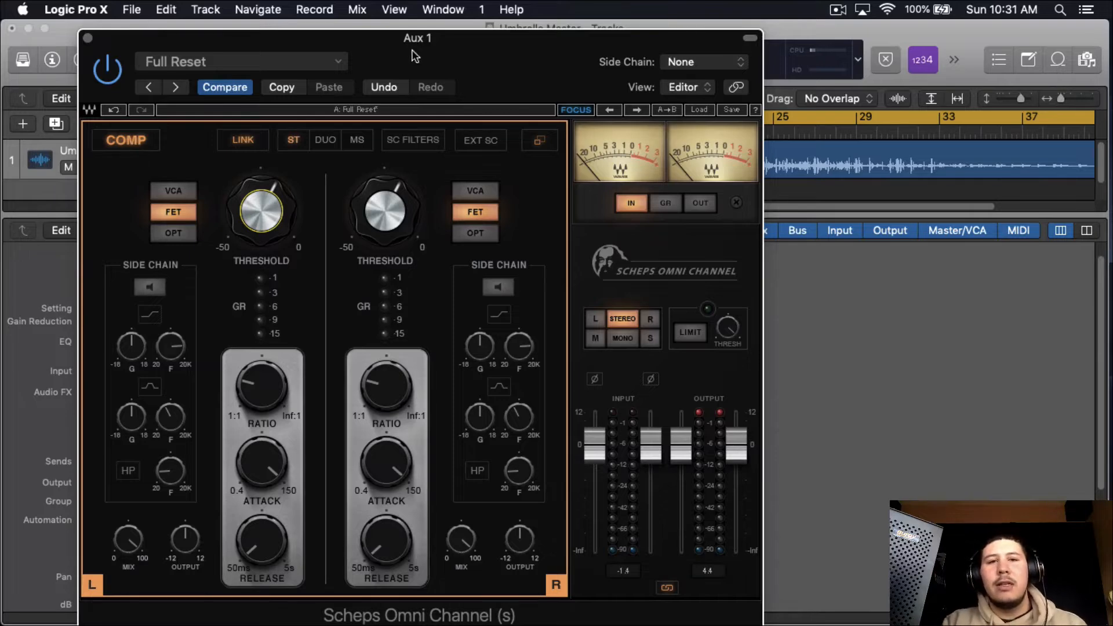
- Compare the master with the Scheps compressor section bypassed and re-enabled during playback, and close the plug-in
{"action": "left_click_drag", "start_coordinate": [415, 57], "coordinate": [466, 43]}
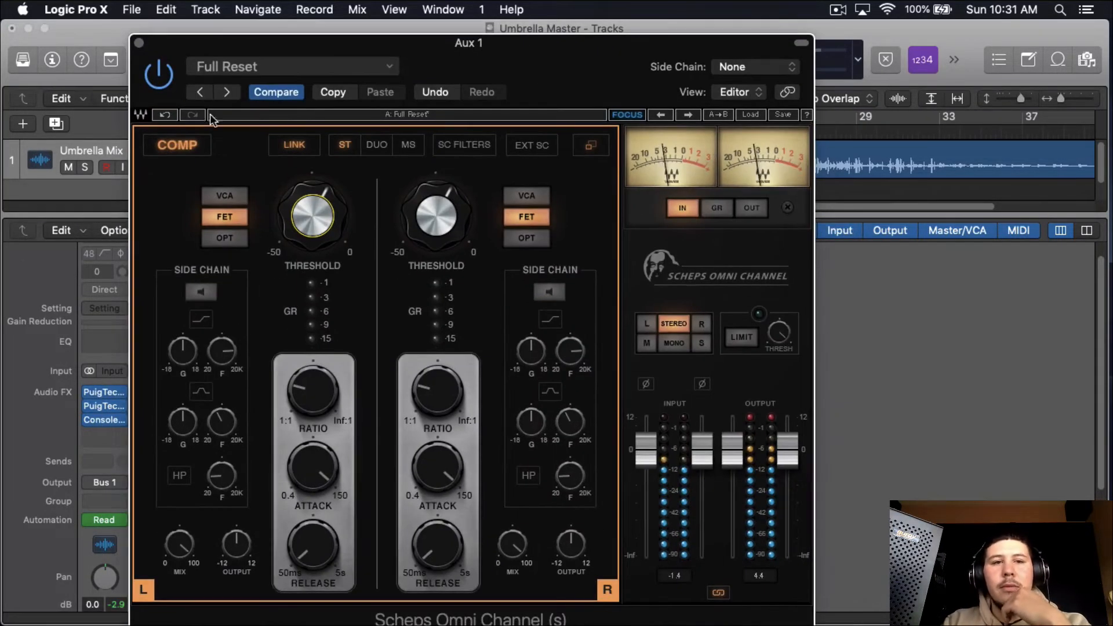
{"action": "left_click", "coordinate": [166, 148]}
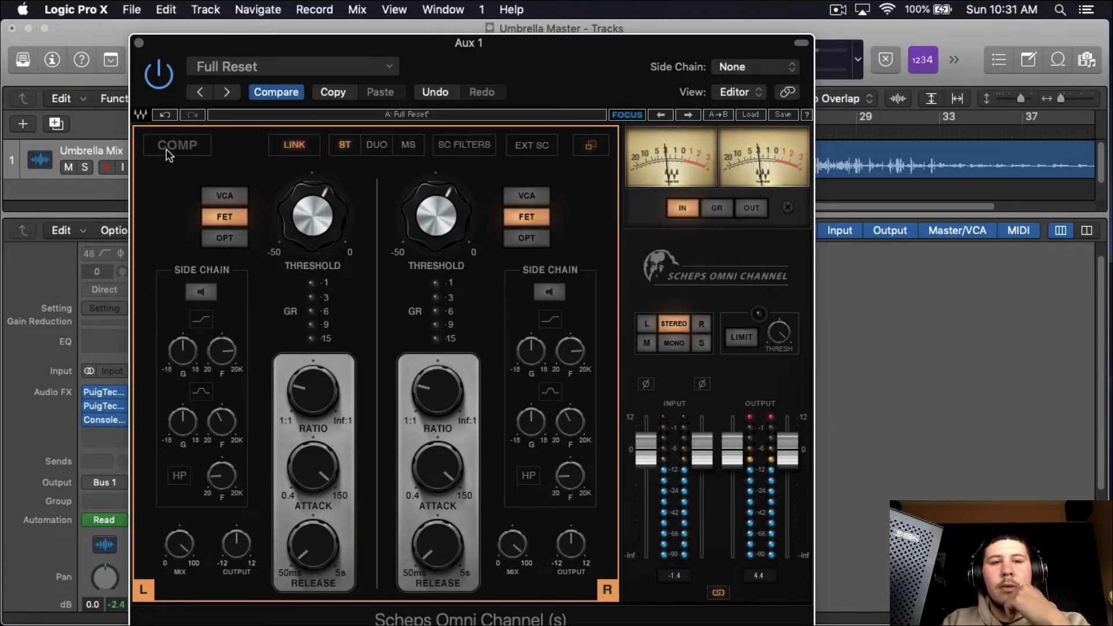
{"action": "left_click", "coordinate": [166, 149]}
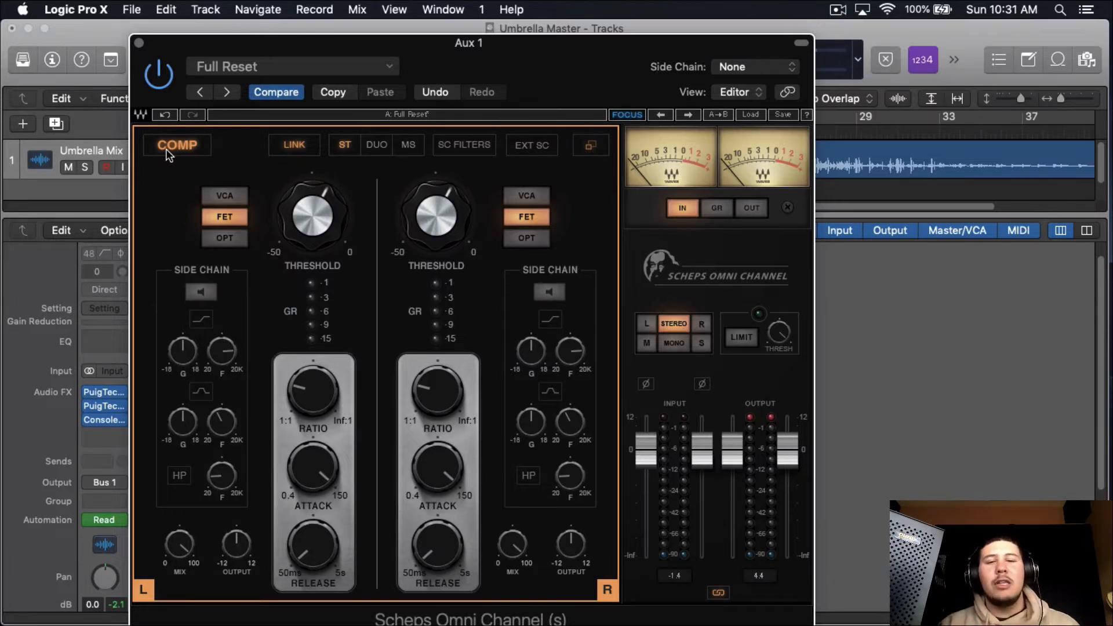
{"action": "left_click", "coordinate": [139, 43]}
- Reopen the Scheps Omni Channel on Aux 1, switch off its compressor section and close the plug-in
{"action": "scroll", "coordinate": [150, 440], "scroll_direction": "down", "scroll_amount": 1}
{"action": "left_click", "coordinate": [159, 409]}
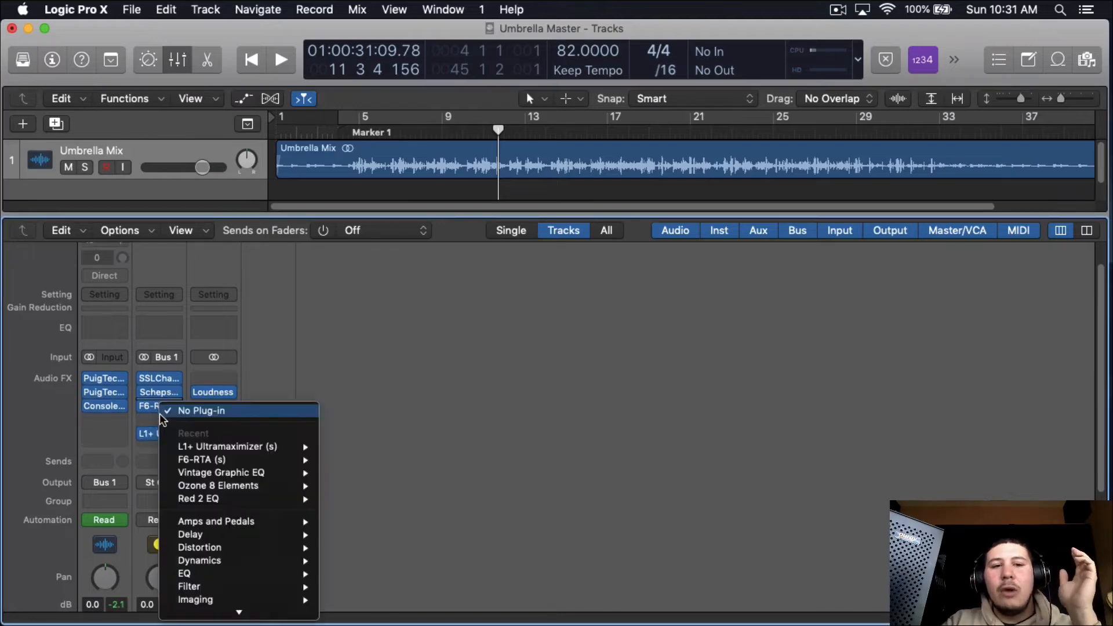
{"action": "left_click", "coordinate": [154, 418]}
{"action": "left_click", "coordinate": [158, 392]}
{"action": "left_click", "coordinate": [206, 142]}
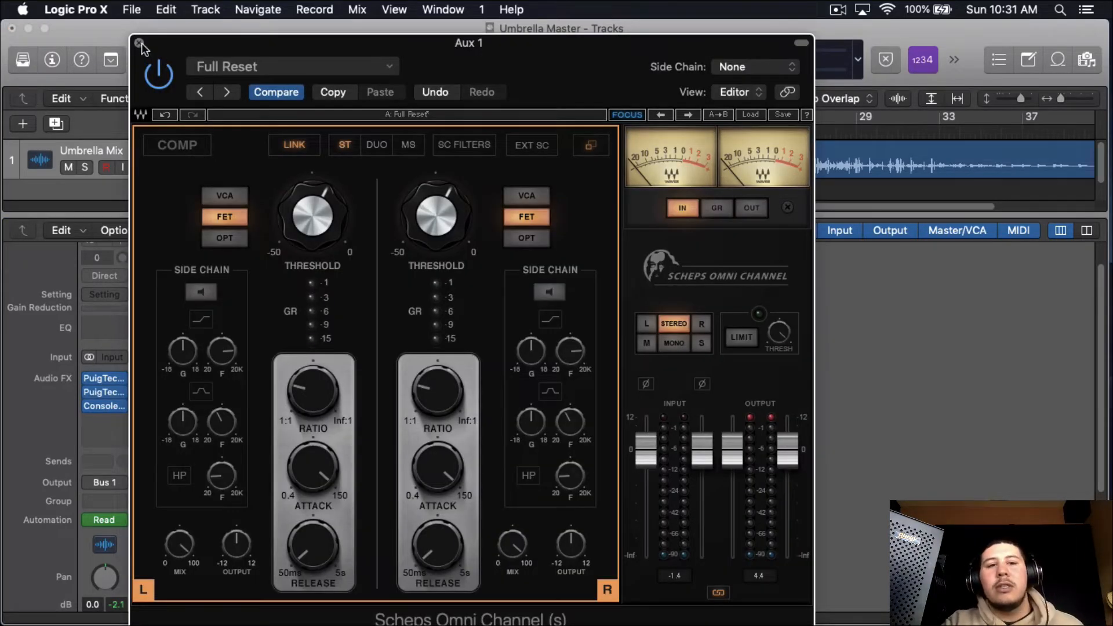
{"action": "left_click", "coordinate": [140, 43]}
- Insert Logic's Compressor on Aux 1 between the Scheps Omni Channel and the F6-RTA
{"action": "left_click", "coordinate": [157, 379]}
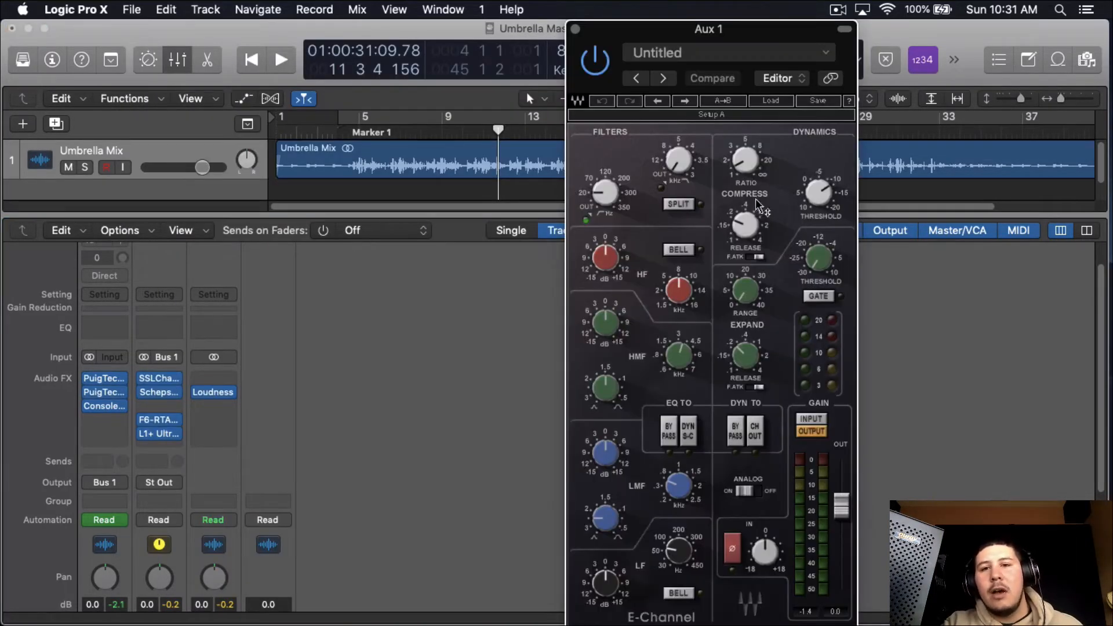
{"action": "left_click", "coordinate": [575, 29]}
{"action": "left_click", "coordinate": [154, 406]}
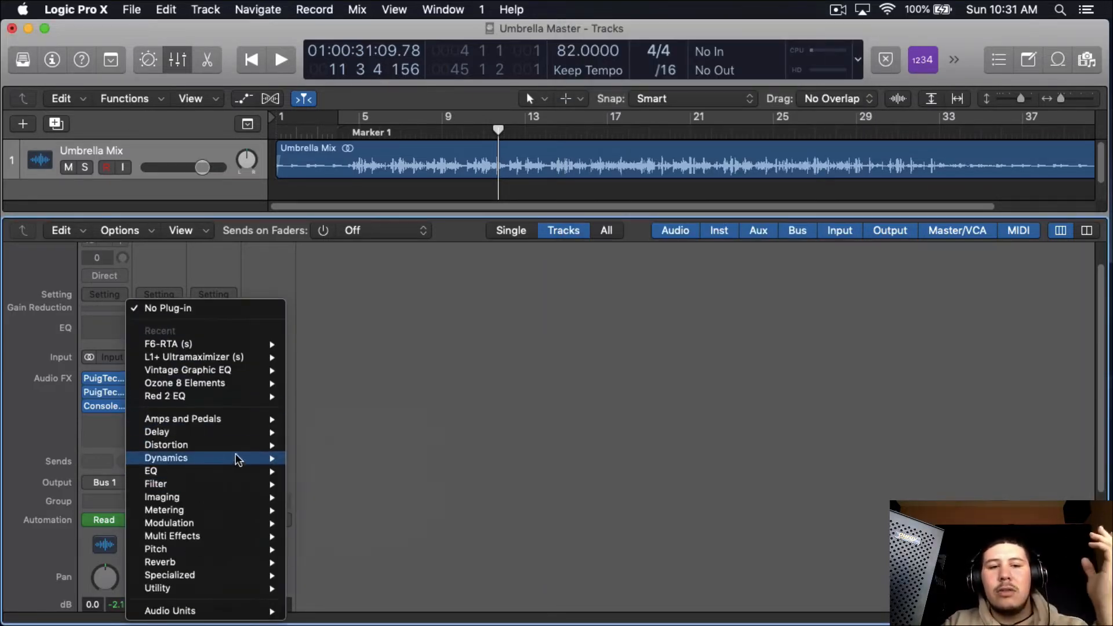
{"action": "left_click", "coordinate": [449, 471]}
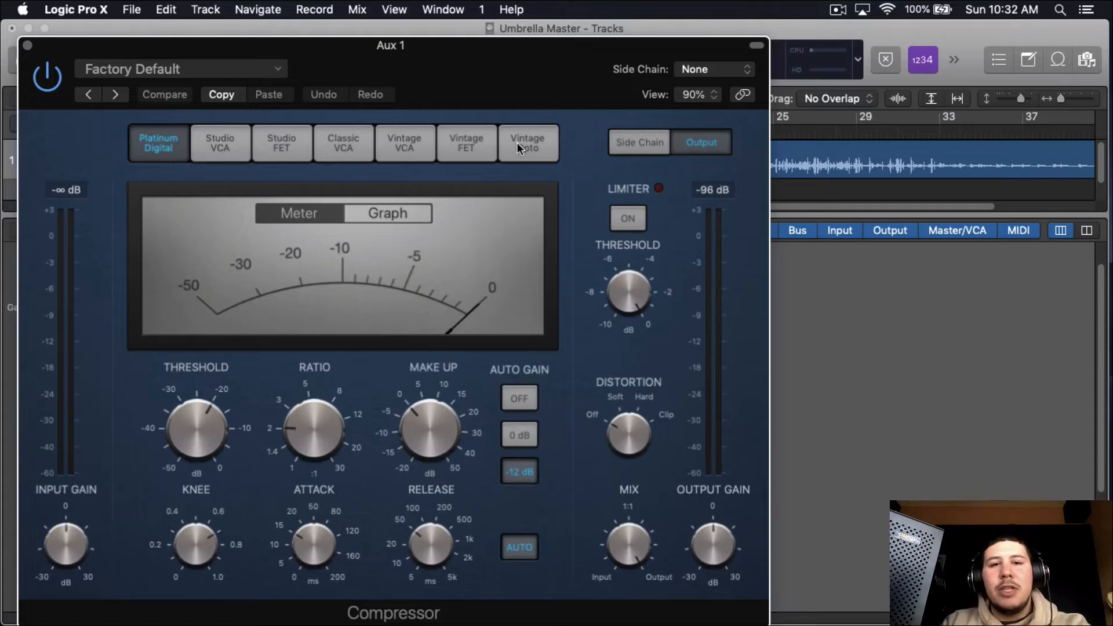
- Compare the Compressor's Vintage Opto and Vintage FET circuit types, and select Vintage FET
{"action": "left_click", "coordinate": [501, 146]}
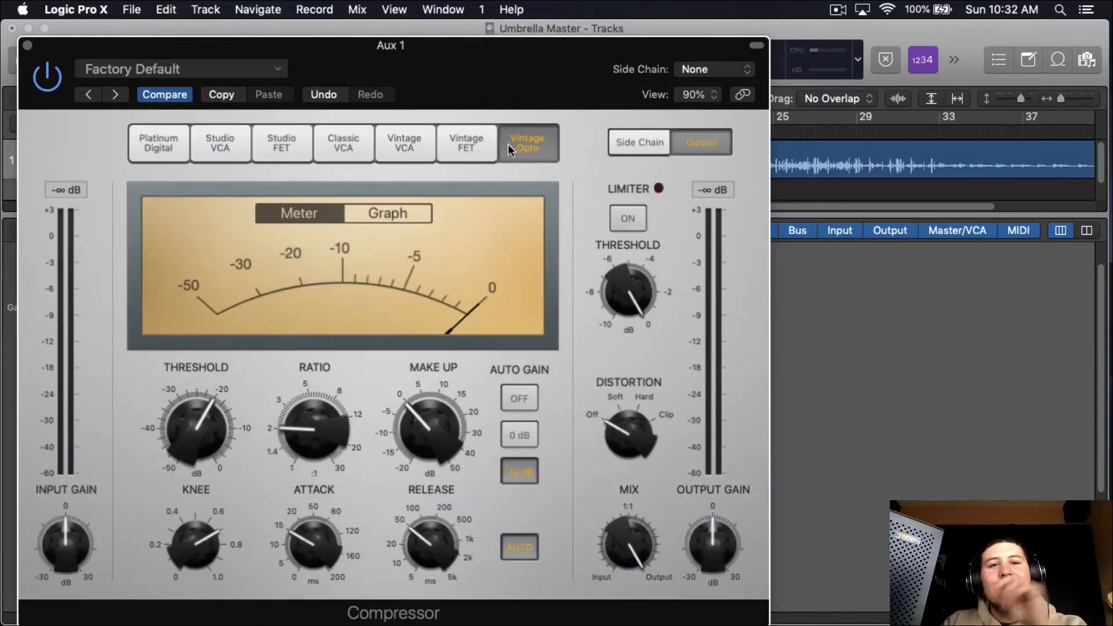
{"action": "left_click", "coordinate": [496, 150]}
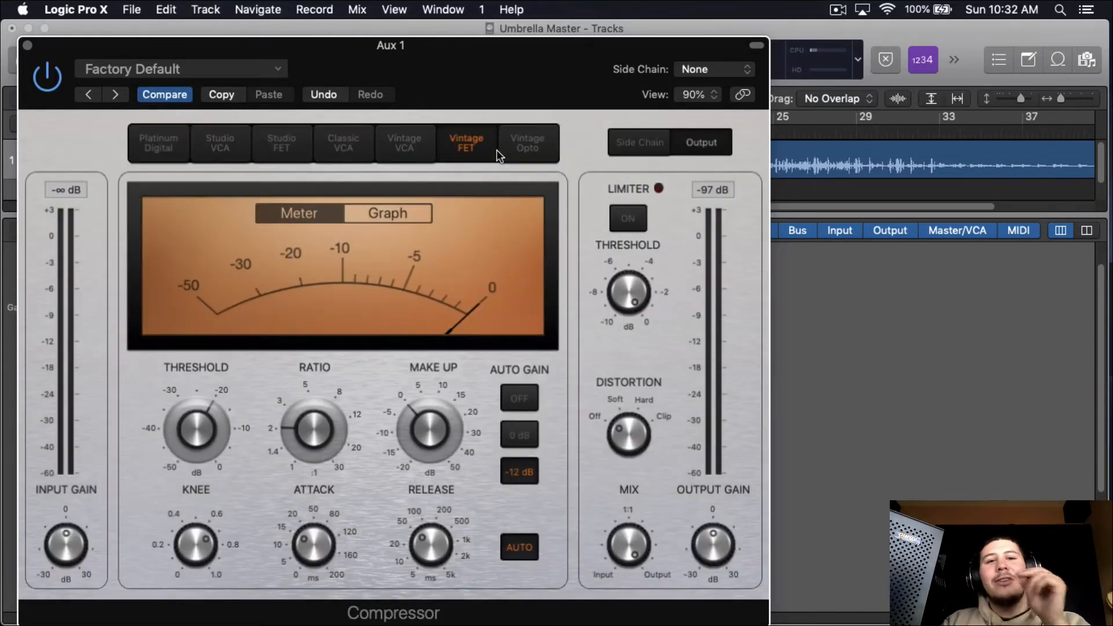
{"action": "left_click", "coordinate": [558, 155]}
{"action": "left_click", "coordinate": [484, 152]}
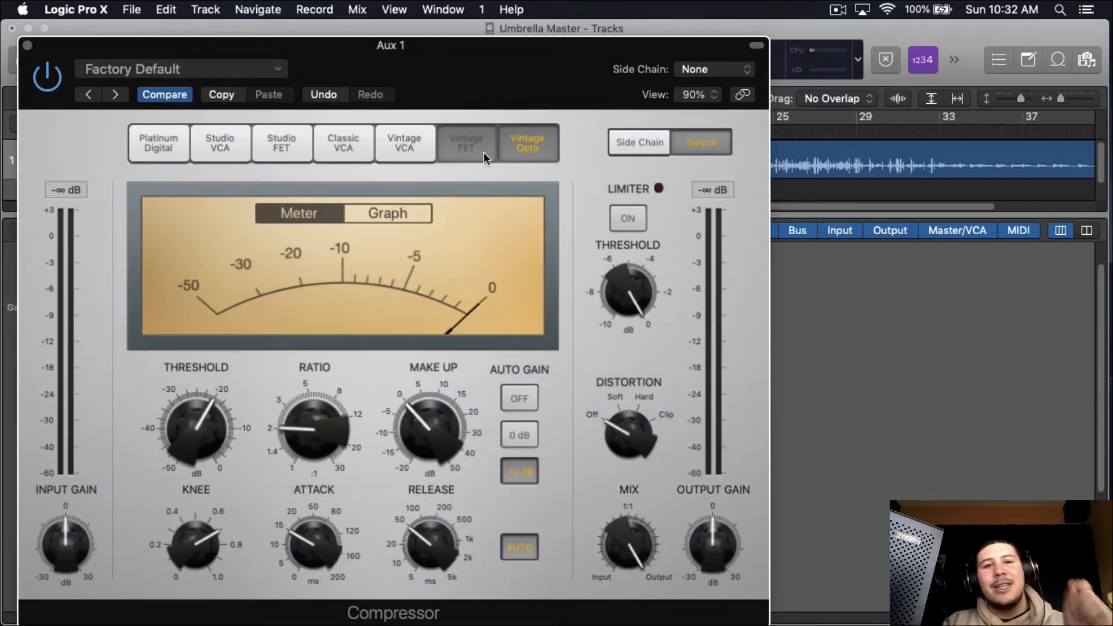
- Turn off auto gain on the Vintage FET Compressor, set its threshold to about -7.5 dB and its distortion to Soft
{"action": "left_click", "coordinate": [525, 398]}
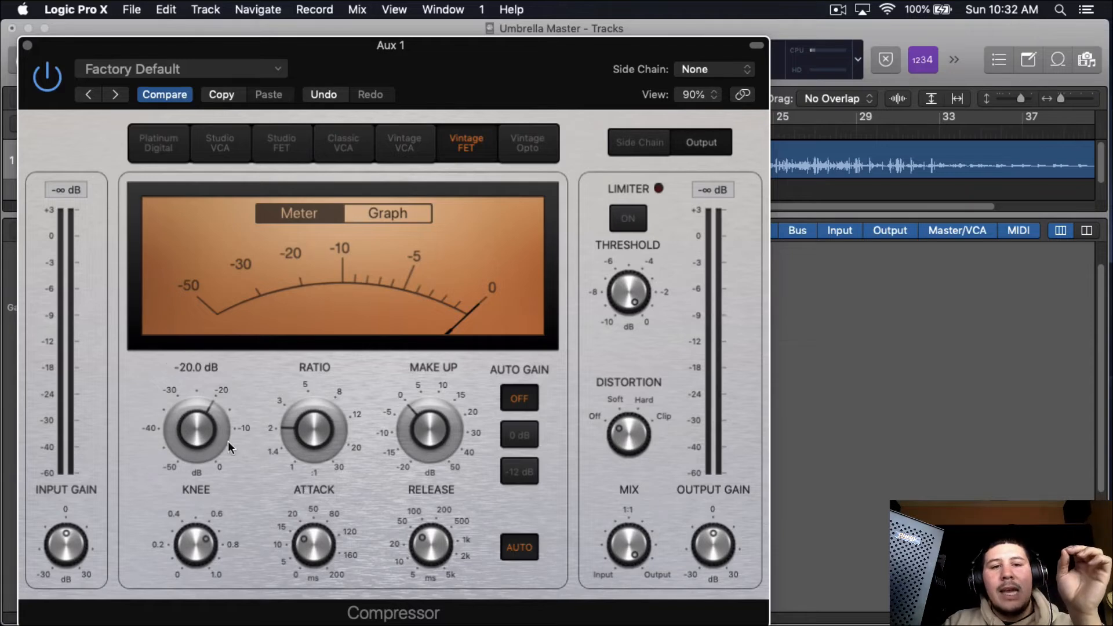
{"action": "left_click_drag", "start_coordinate": [491, 74], "coordinate": [517, 54]}
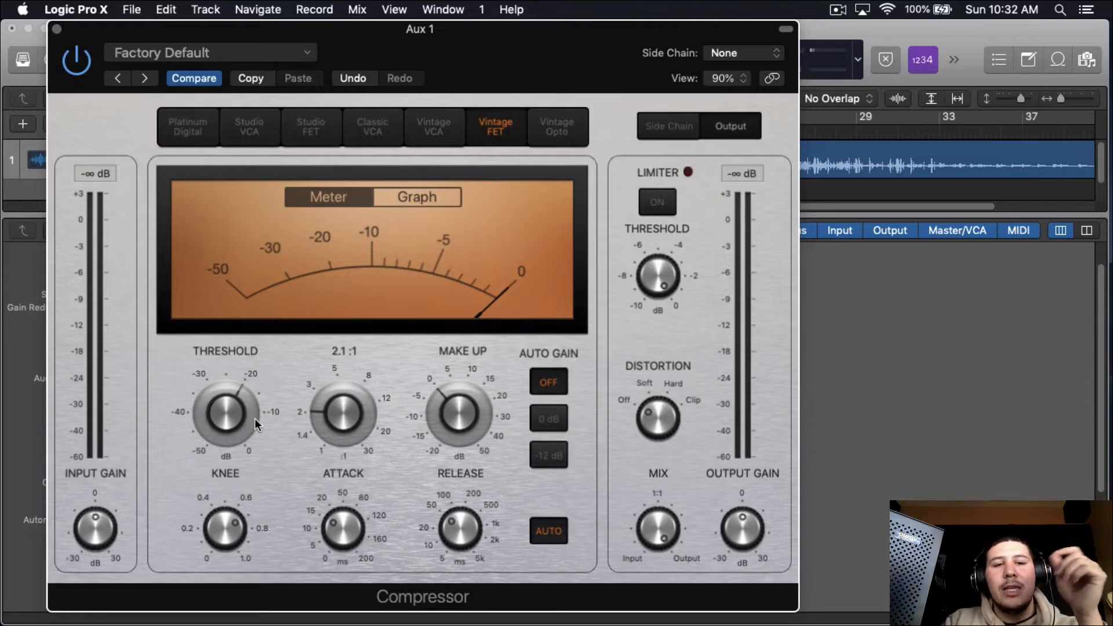
{"action": "left_click_drag", "start_coordinate": [255, 419], "coordinate": [249, 296]}
{"action": "left_click_drag", "start_coordinate": [243, 413], "coordinate": [242, 457]}
{"action": "left_click_drag", "start_coordinate": [222, 420], "coordinate": [225, 410]}
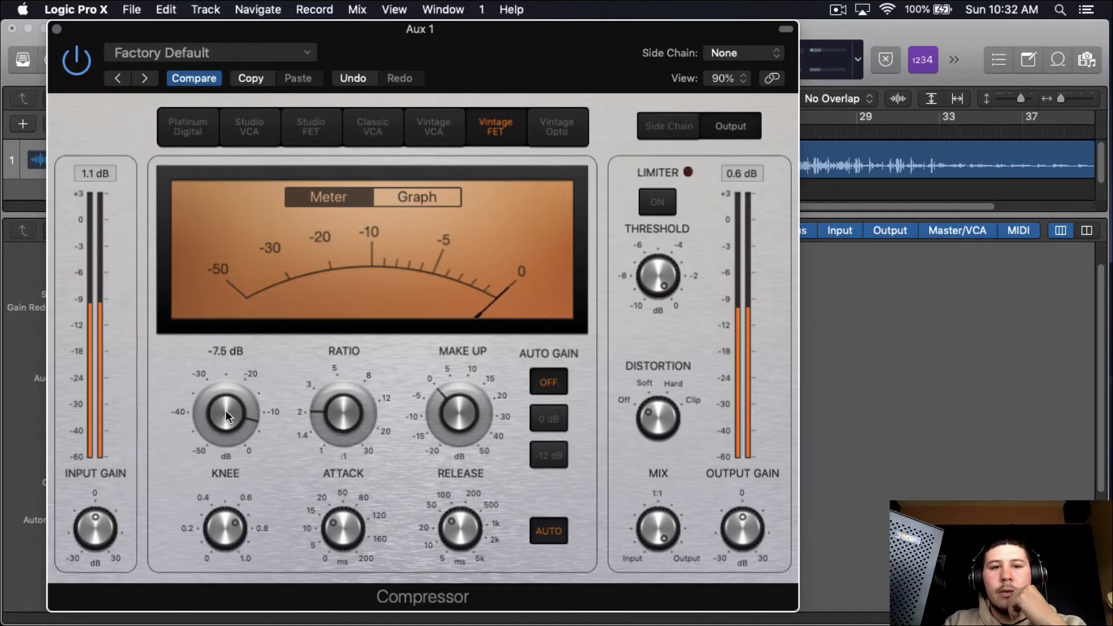
{"action": "left_click_drag", "start_coordinate": [225, 410], "coordinate": [228, 407]}
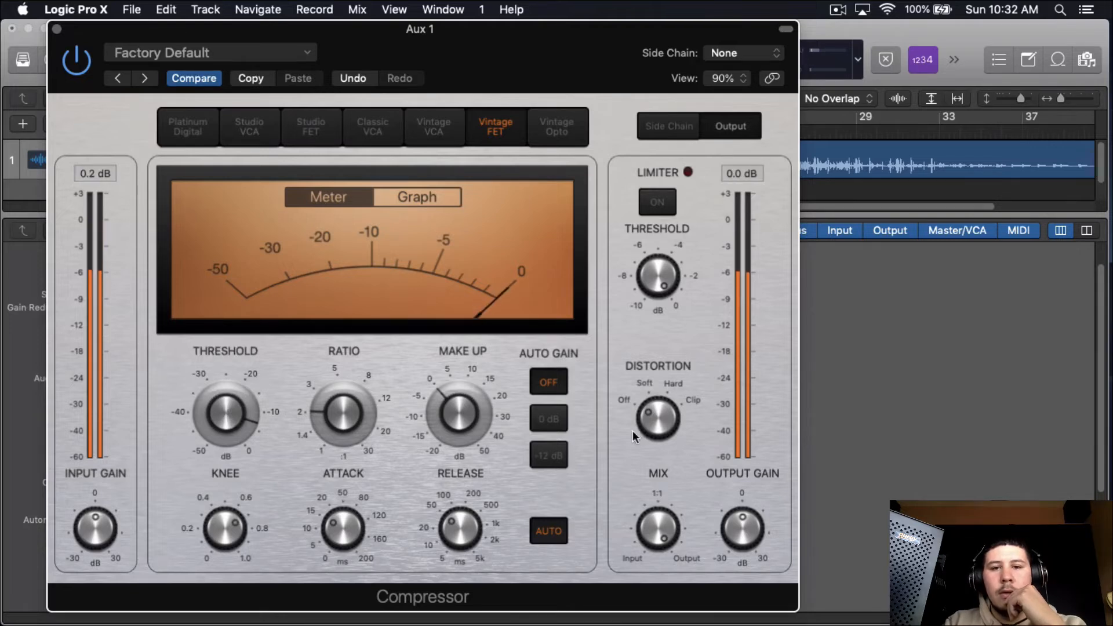
{"action": "left_click", "coordinate": [665, 427]}
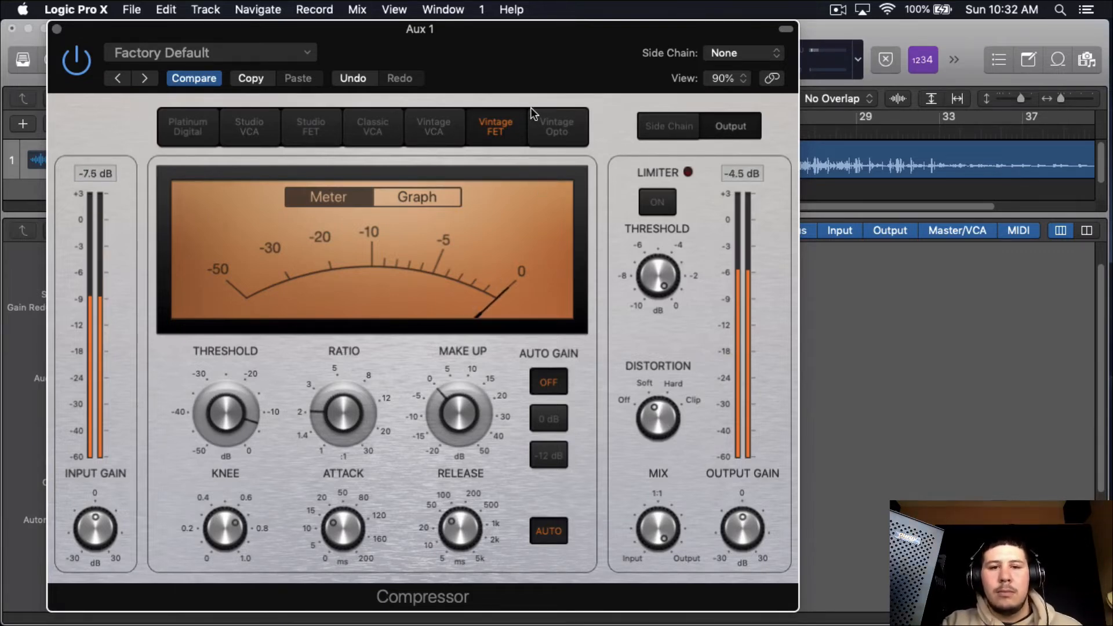
- Compare the master with the Vintage FET Compressor bypassed and re-enabled during playback, and close the plug-in
{"action": "left_click", "coordinate": [74, 68]}
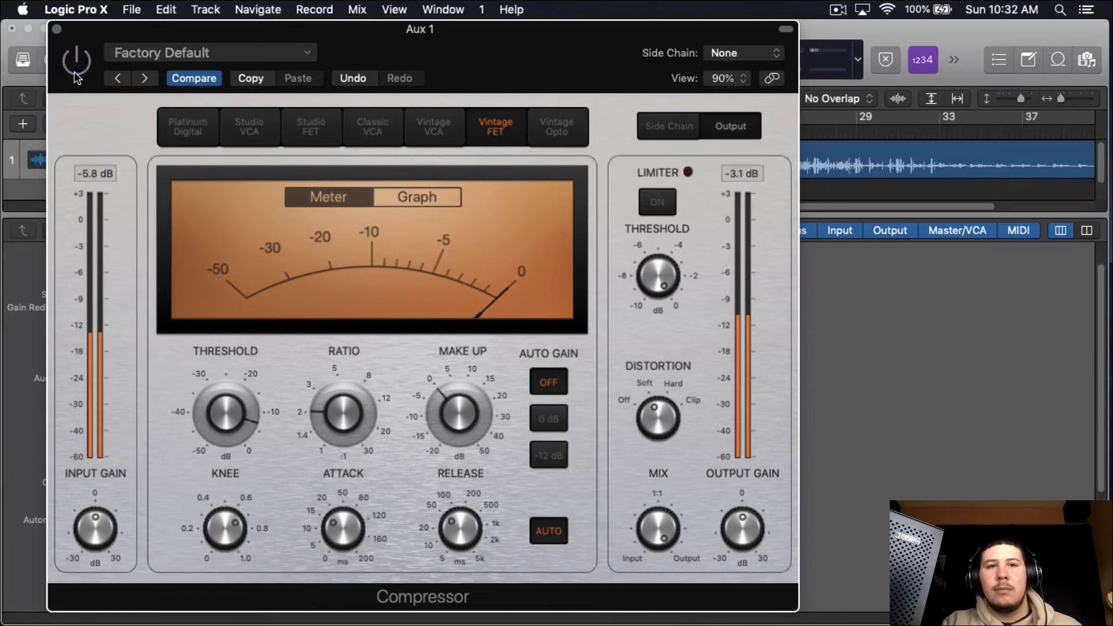
{"action": "left_click", "coordinate": [76, 66]}
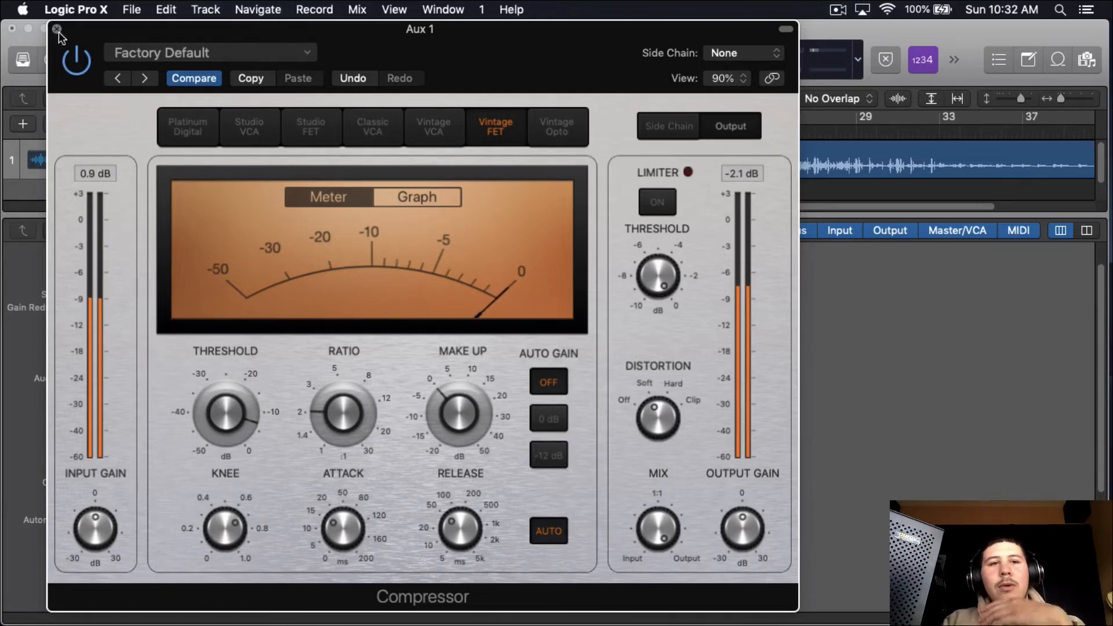
{"action": "key", "text": "super+w"}
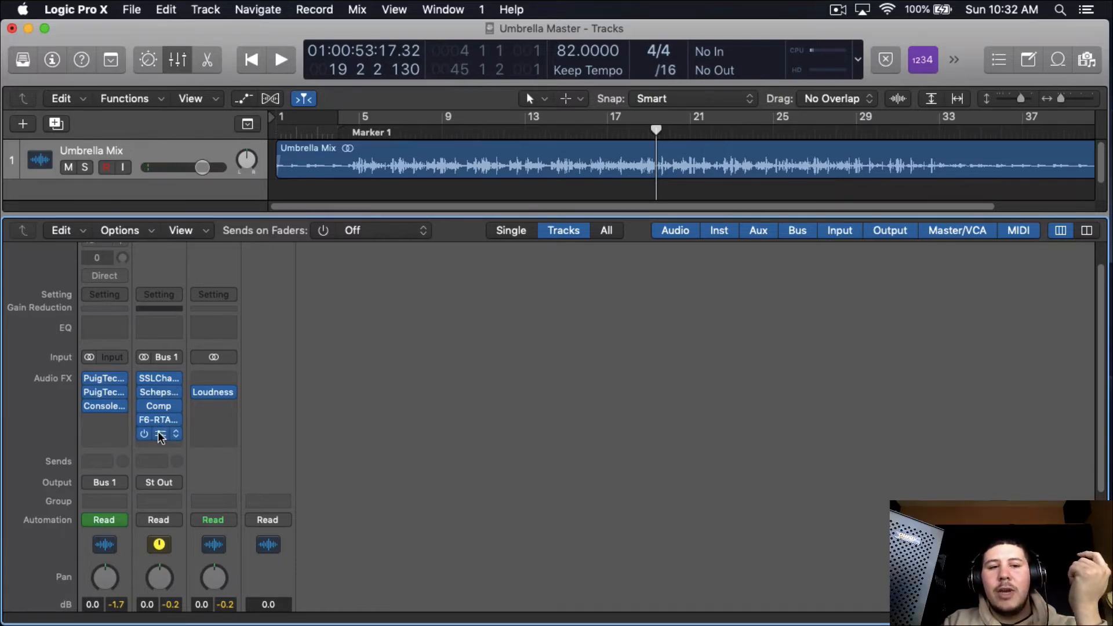
- Free a slot between the F6-RTA and L1+ on Aux 1 and insert a second stereo Logic Compressor there
{"action": "left_click_drag", "start_coordinate": [159, 436], "coordinate": [161, 448]}
{"action": "left_click_drag", "start_coordinate": [160, 410], "coordinate": [163, 428]}
{"action": "left_click", "coordinate": [163, 419]}
{"action": "left_click", "coordinate": [165, 425]}
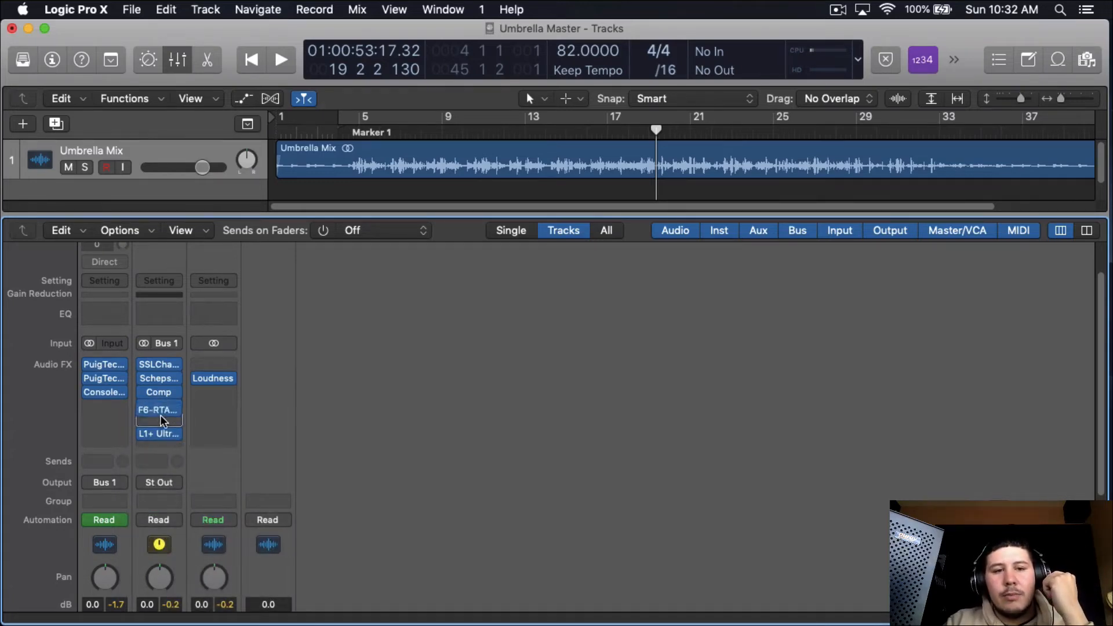
{"action": "left_click", "coordinate": [167, 419]}
{"action": "mouse_move", "coordinate": [196, 545]}
{"action": "mouse_move", "coordinate": [371, 533]}
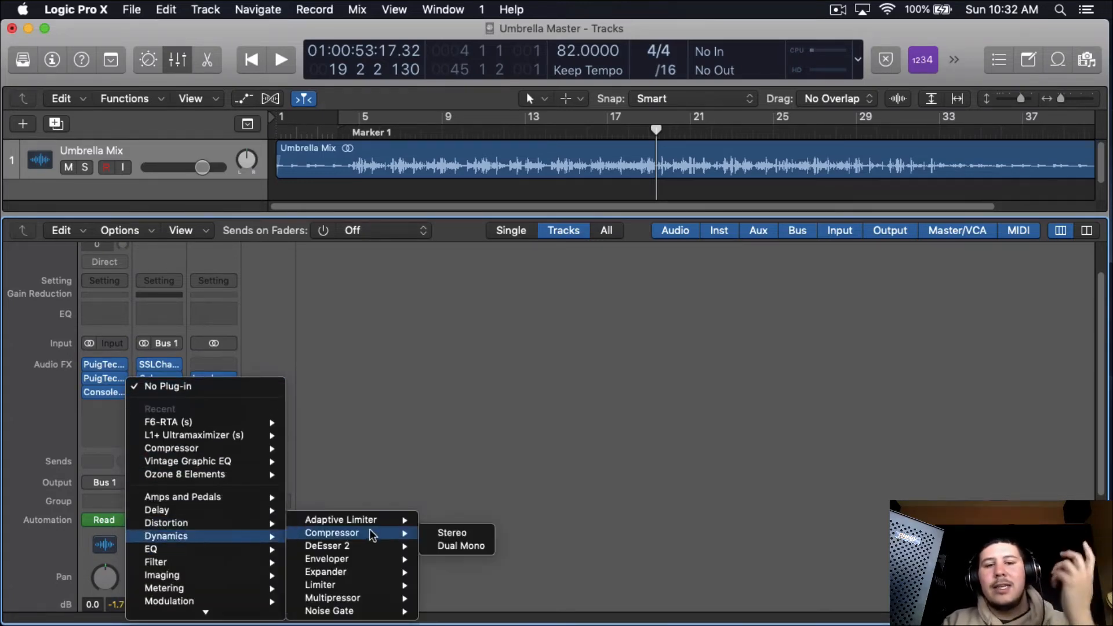
{"action": "left_click", "coordinate": [490, 532]}
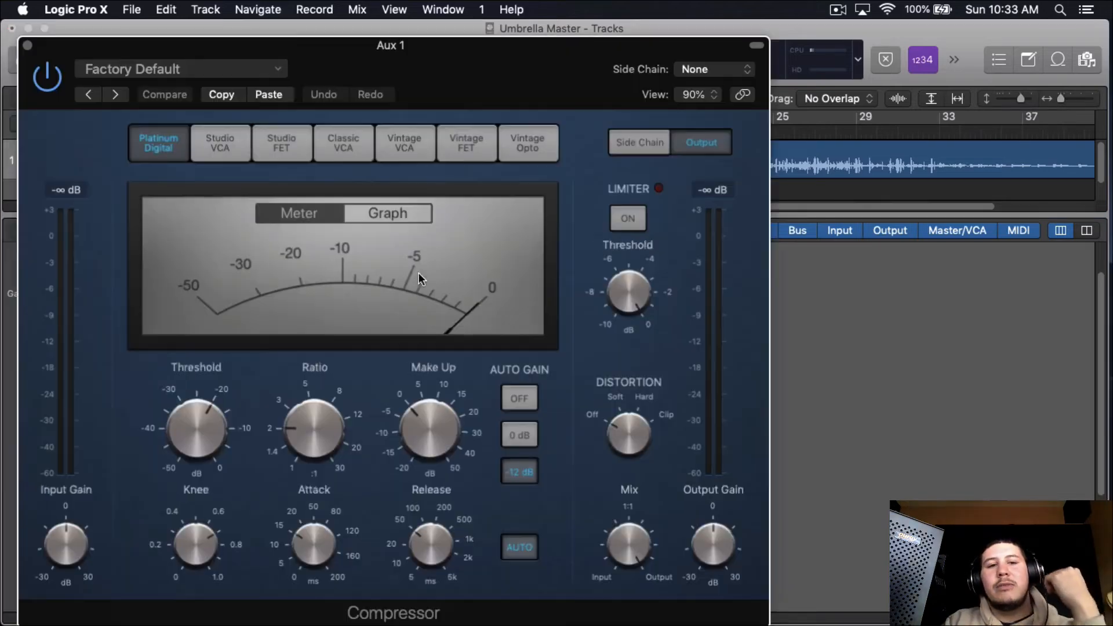
- Configure the new Compressor as Vintage Opto with auto gain and auto release off, a 5 ms release and a 200 ms attack
{"action": "left_click", "coordinate": [517, 136]}
{"action": "left_click", "coordinate": [520, 398]}
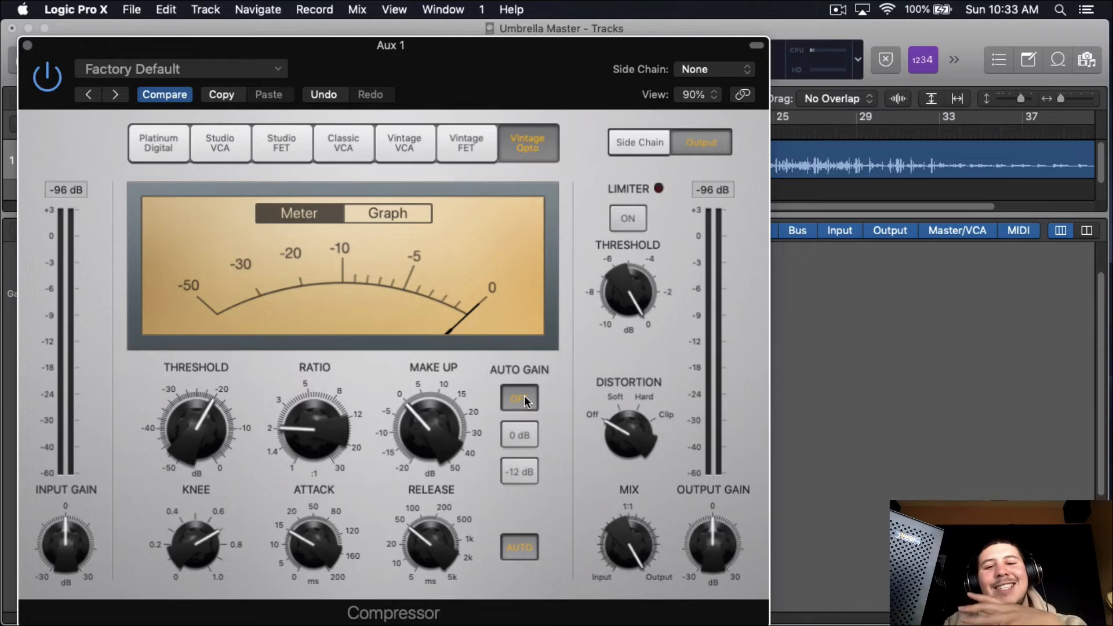
{"action": "left_click", "coordinate": [524, 543]}
{"action": "left_click_drag", "start_coordinate": [474, 516], "coordinate": [504, 624]}
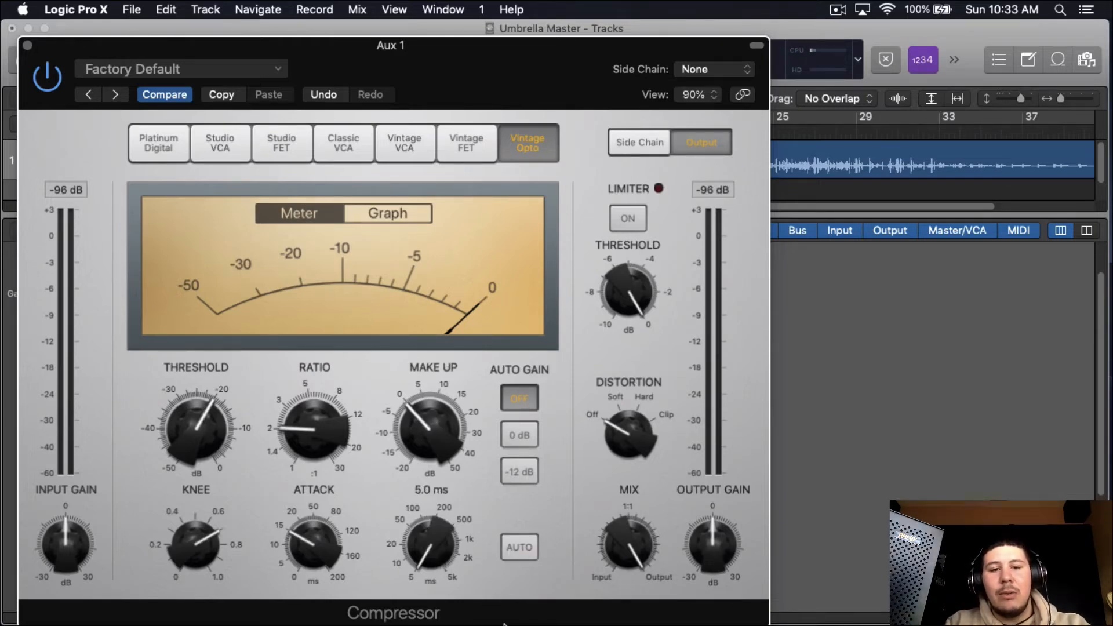
{"action": "left_click_drag", "start_coordinate": [313, 545], "coordinate": [316, 505]}
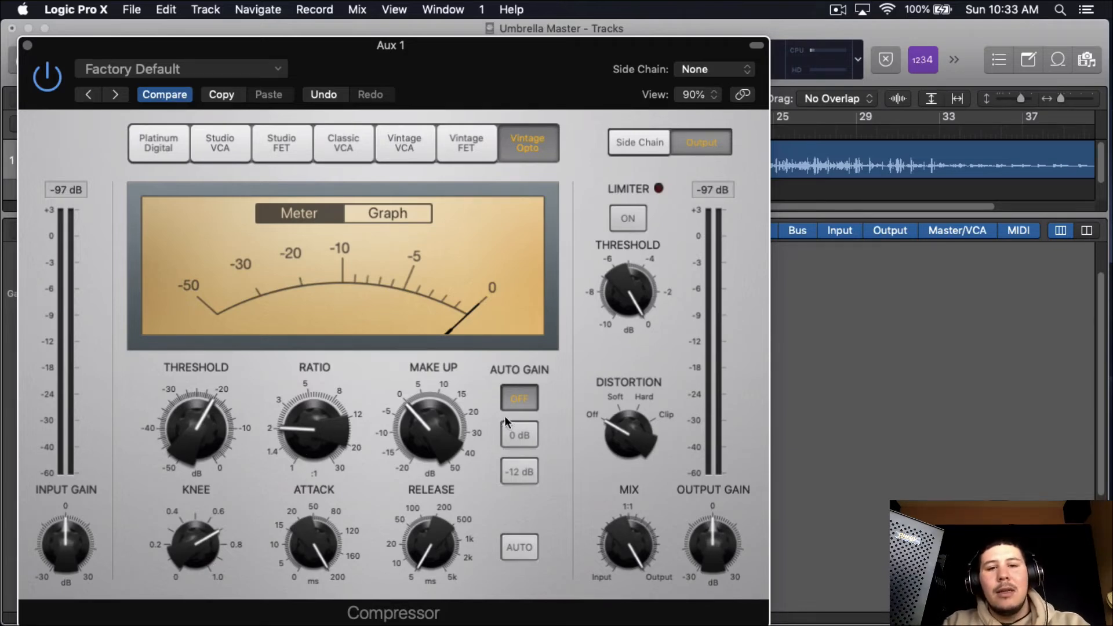
- Adjust the Vintage Opto Compressor's threshold to about -24 dB while the mix plays
{"action": "left_click_drag", "start_coordinate": [220, 433], "coordinate": [224, 390]}
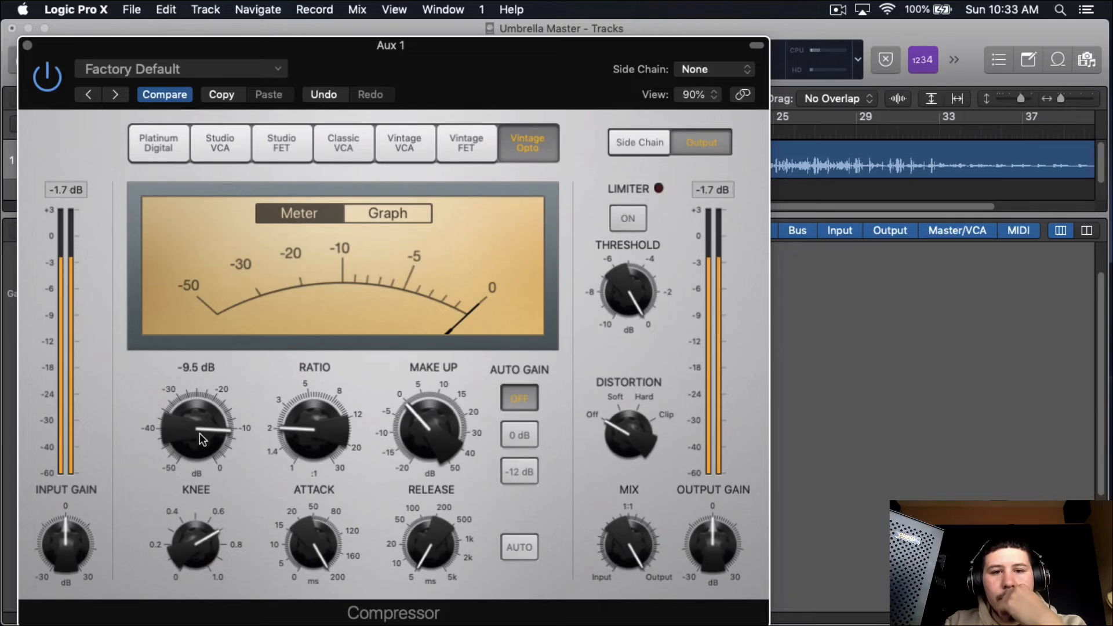
{"action": "mouse_move", "coordinate": [200, 433]}
{"action": "left_mouse_down"}
{"action": "mouse_move", "coordinate": [206, 471]}
{"action": "mouse_move", "coordinate": [202, 426]}
{"action": "left_mouse_up"}
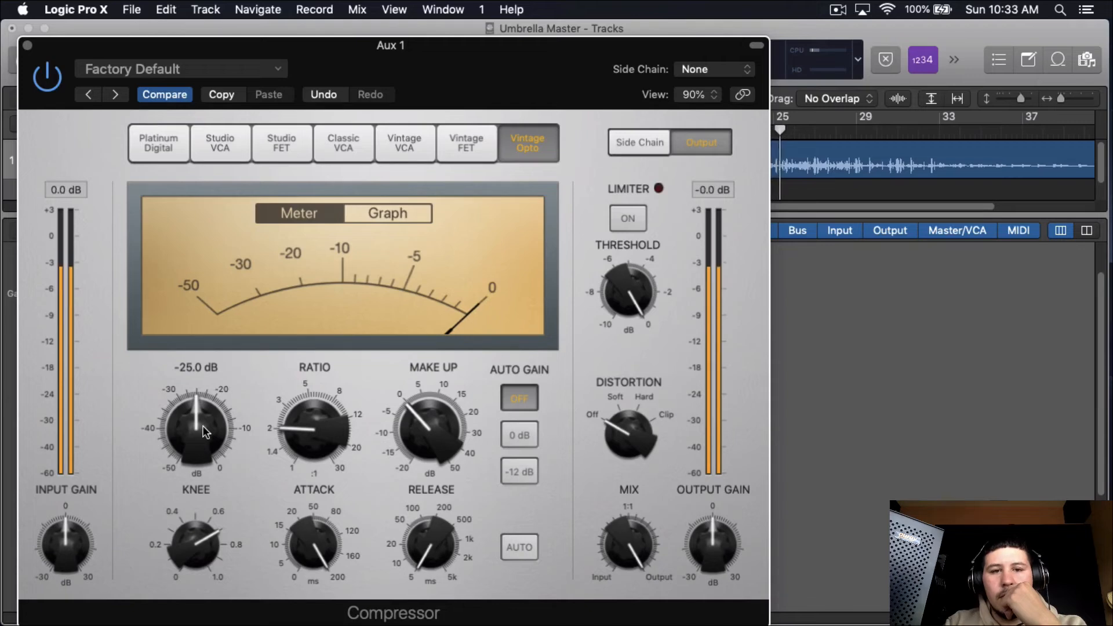
{"action": "scroll", "coordinate": [203, 430], "scroll_direction": "up", "scroll_amount": 1}
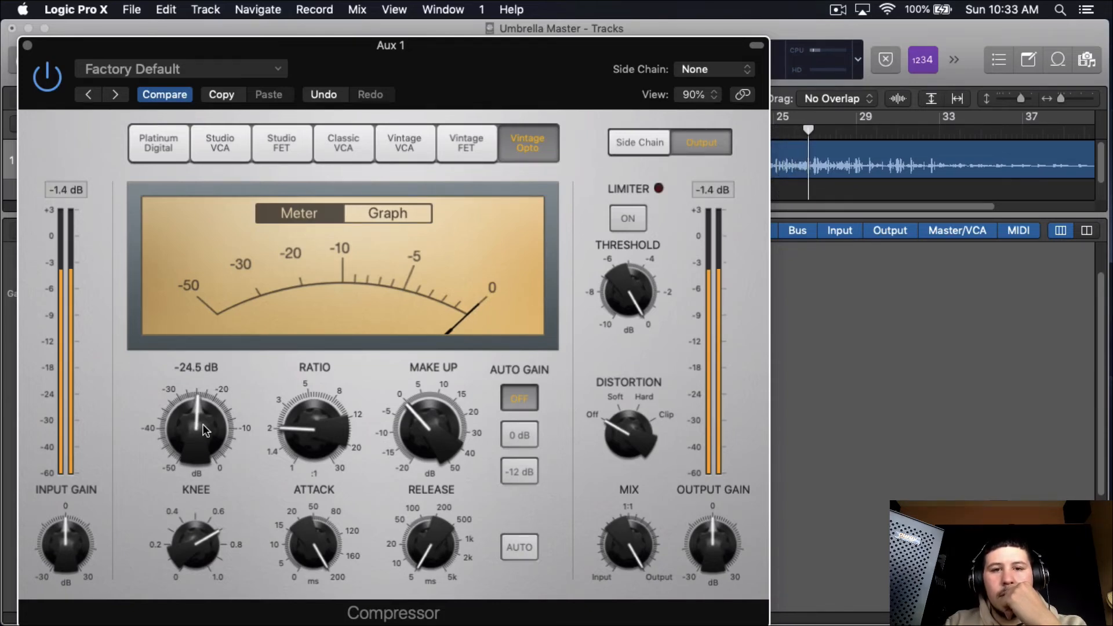
{"action": "scroll", "coordinate": [203, 426], "scroll_direction": "up", "scroll_amount": 1}
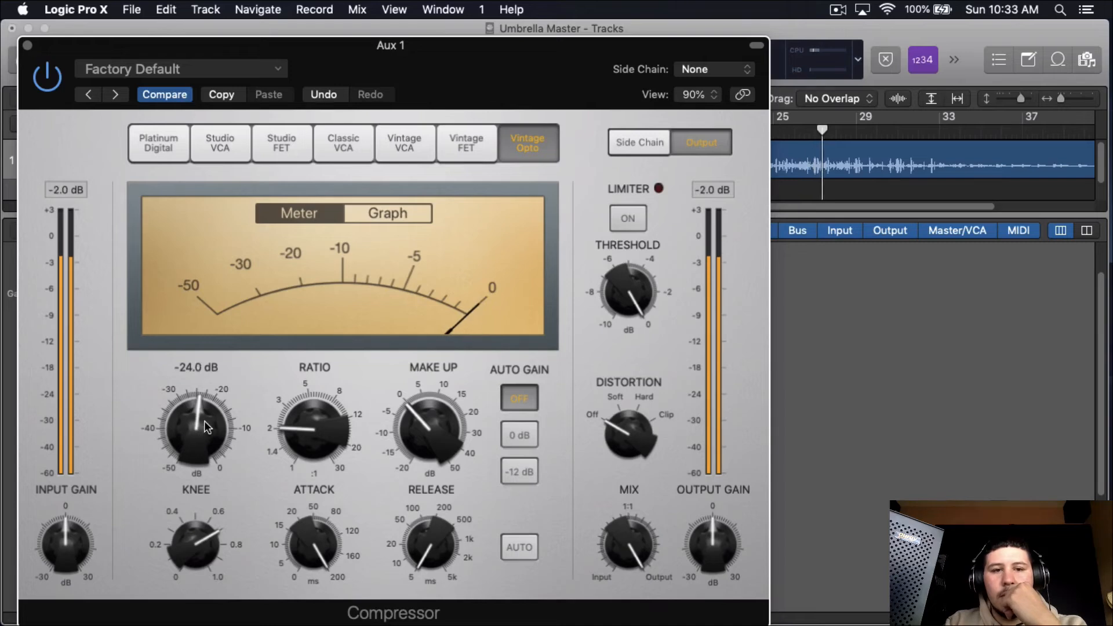
{"action": "scroll", "coordinate": [206, 426], "scroll_direction": "up", "scroll_amount": 2}
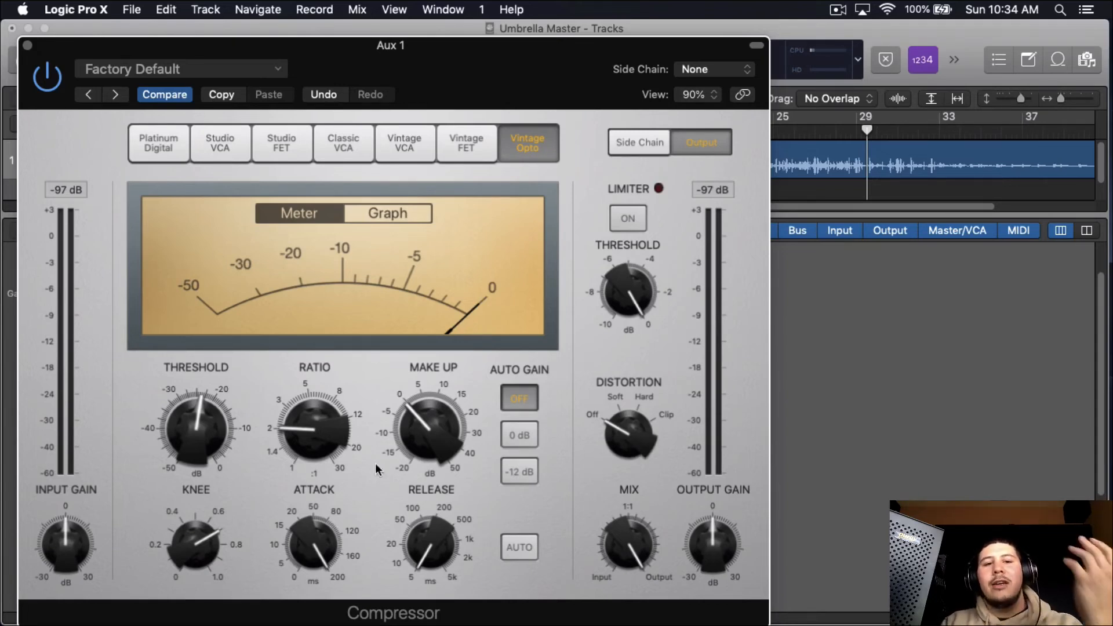
- Set the Vintage Opto Compressor's ratio to about 5:1, its threshold to -28 dB and its mix to 50%
{"action": "left_click_drag", "start_coordinate": [315, 419], "coordinate": [334, 364]}
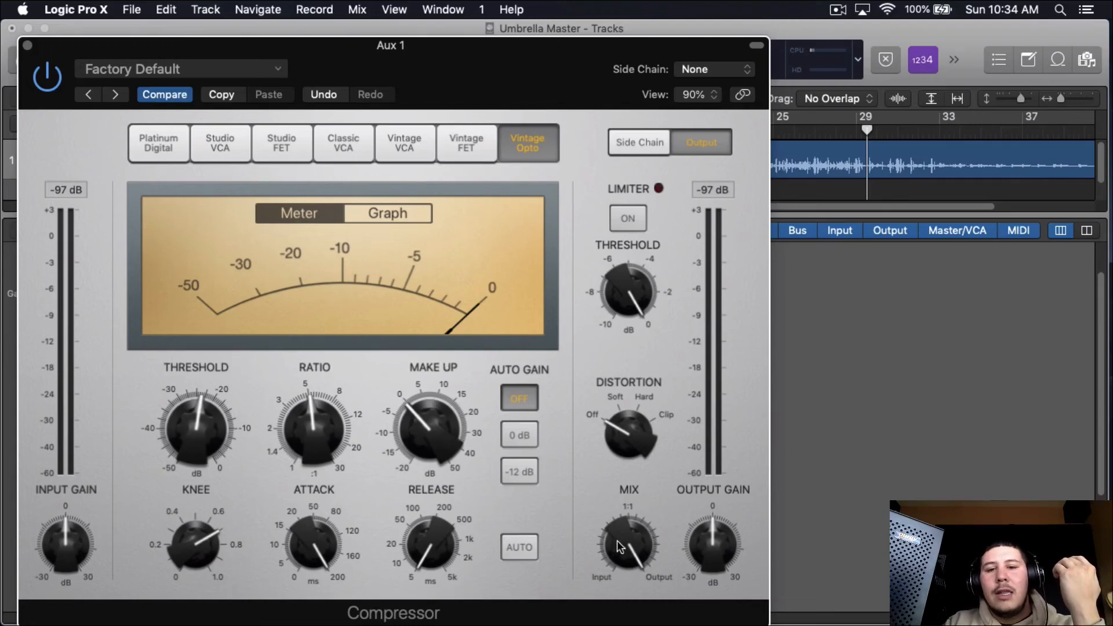
{"action": "key", "text": "space"}
{"action": "mouse_move", "coordinate": [196, 432]}
{"action": "left_mouse_down"}
{"action": "mouse_move", "coordinate": [200, 458]}
{"action": "mouse_move", "coordinate": [197, 425]}
{"action": "left_mouse_up"}
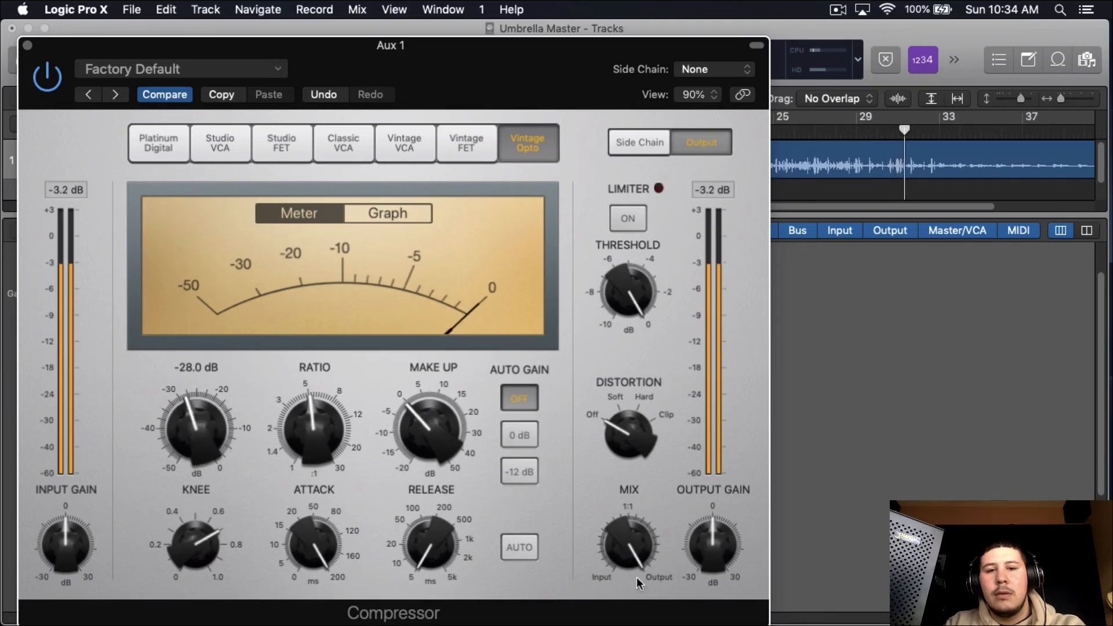
{"action": "left_click_drag", "start_coordinate": [637, 577], "coordinate": [632, 623]}
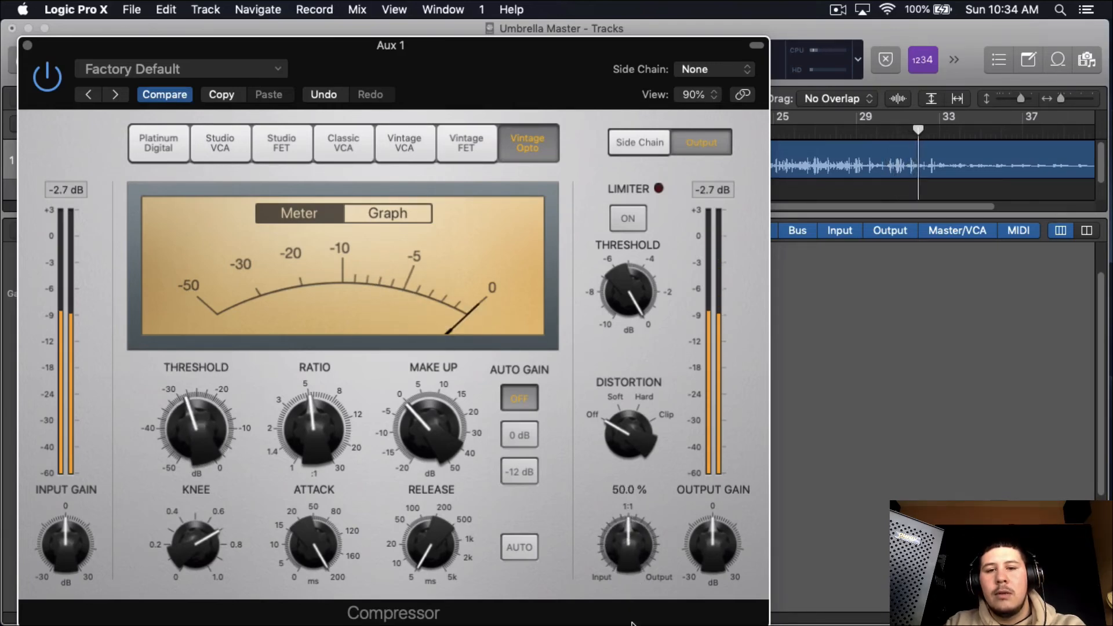
- Restart playback from bar 4 and compare the master with the Vintage Opto Compressor bypassed and enabled, leaving it on
{"action": "left_click", "coordinate": [45, 87]}
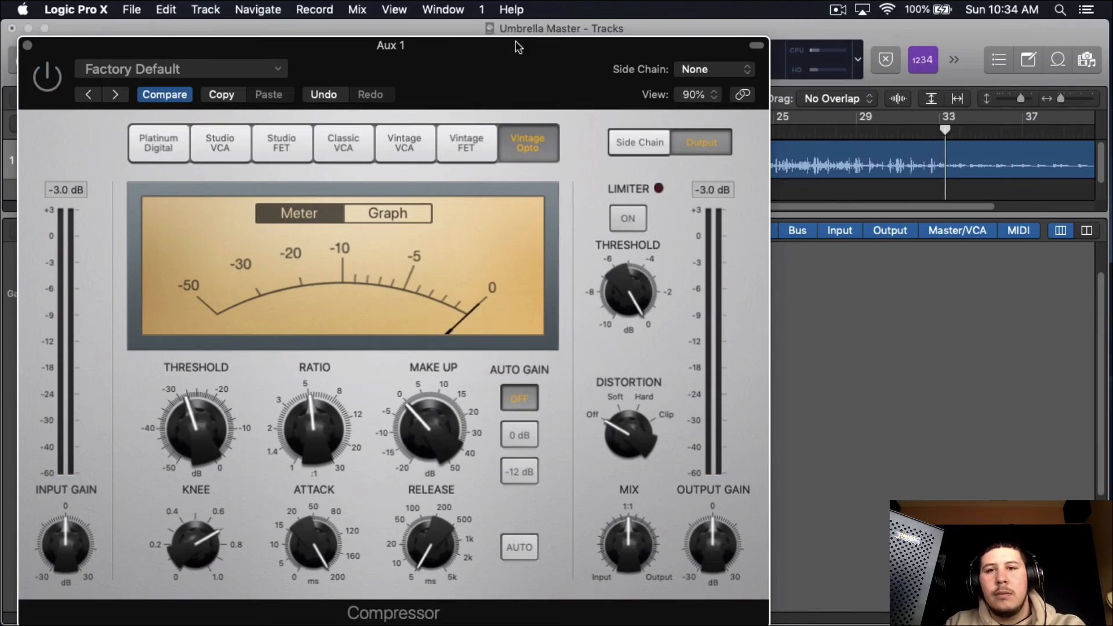
{"action": "left_click_drag", "start_coordinate": [516, 43], "coordinate": [571, 300]}
{"action": "key", "text": "space"}
{"action": "left_click", "coordinate": [360, 119]}
{"action": "key", "text": "space"}
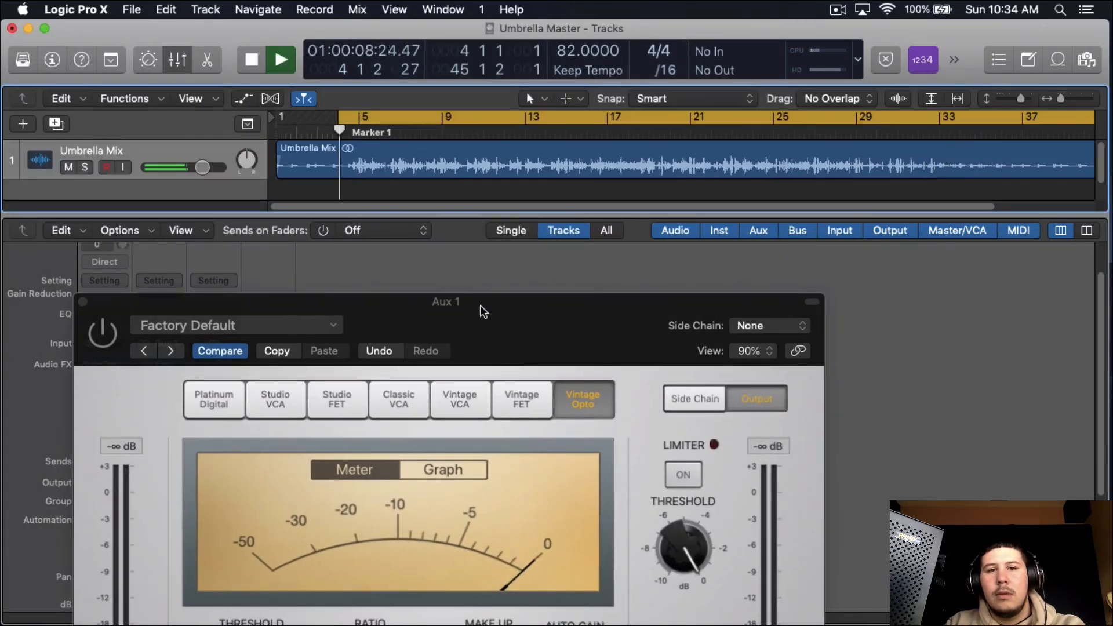
{"action": "left_click_drag", "start_coordinate": [499, 332], "coordinate": [558, 97]}
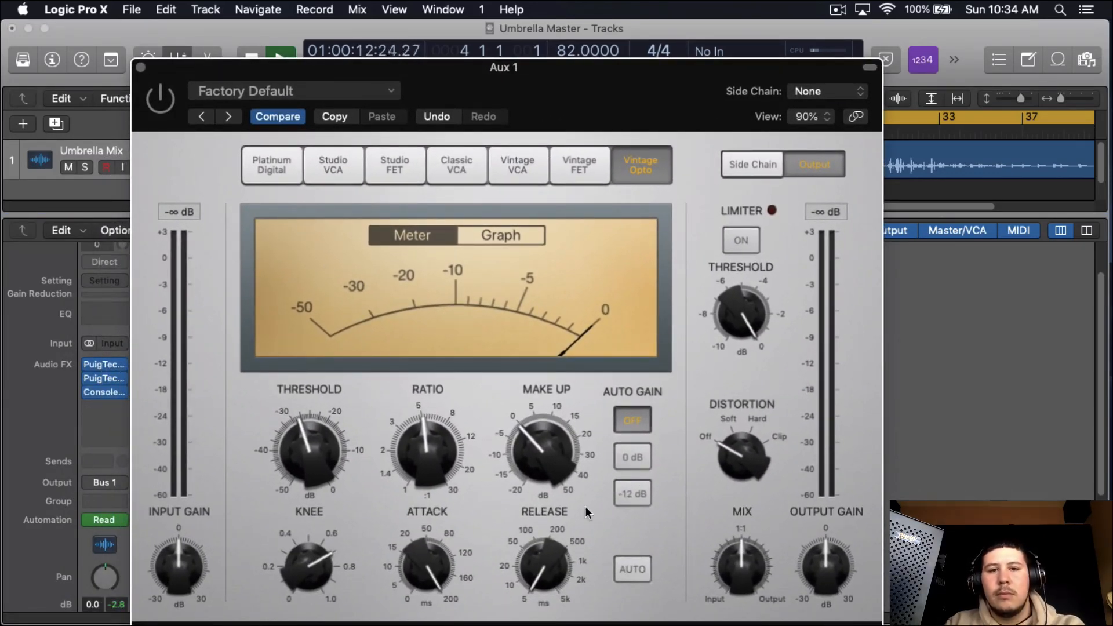
{"action": "left_click", "coordinate": [161, 98]}
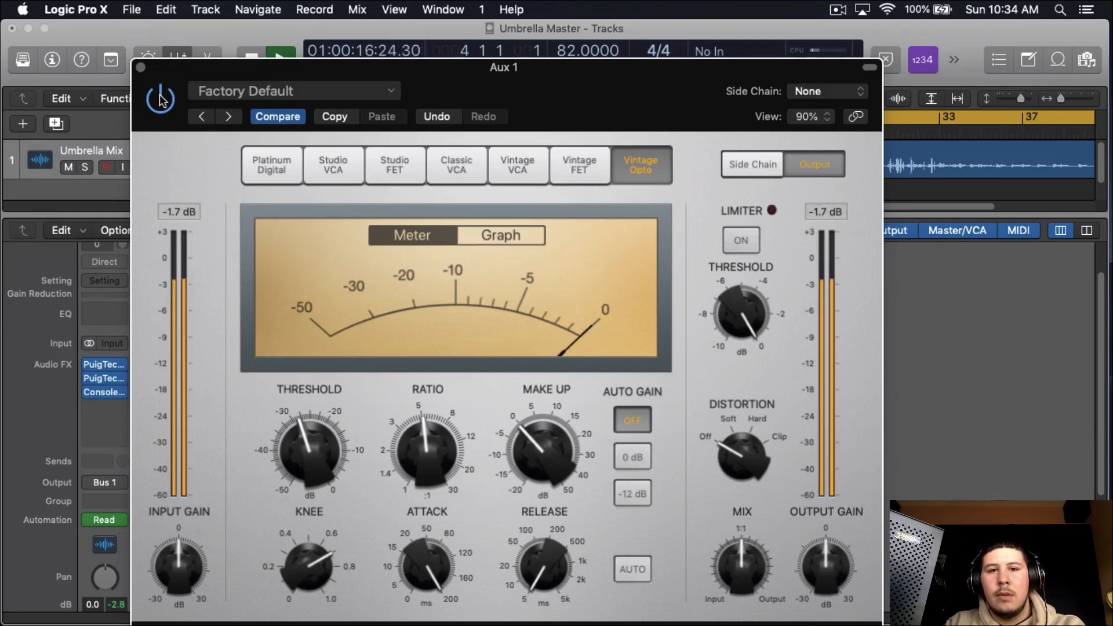
{"action": "left_click", "coordinate": [161, 101]}
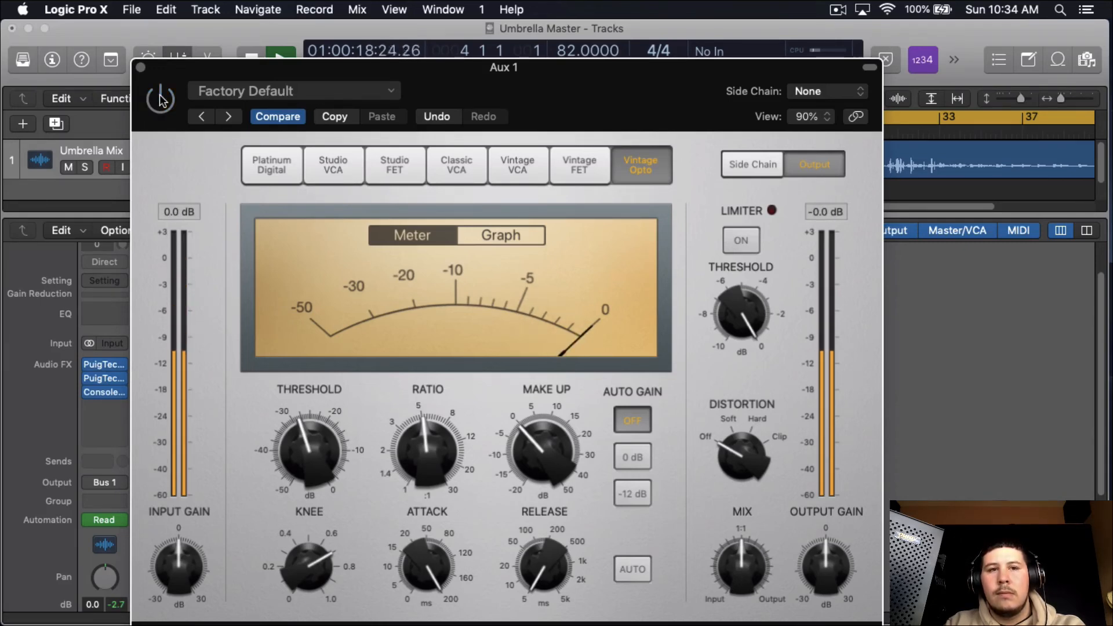
{"action": "left_click", "coordinate": [161, 100]}
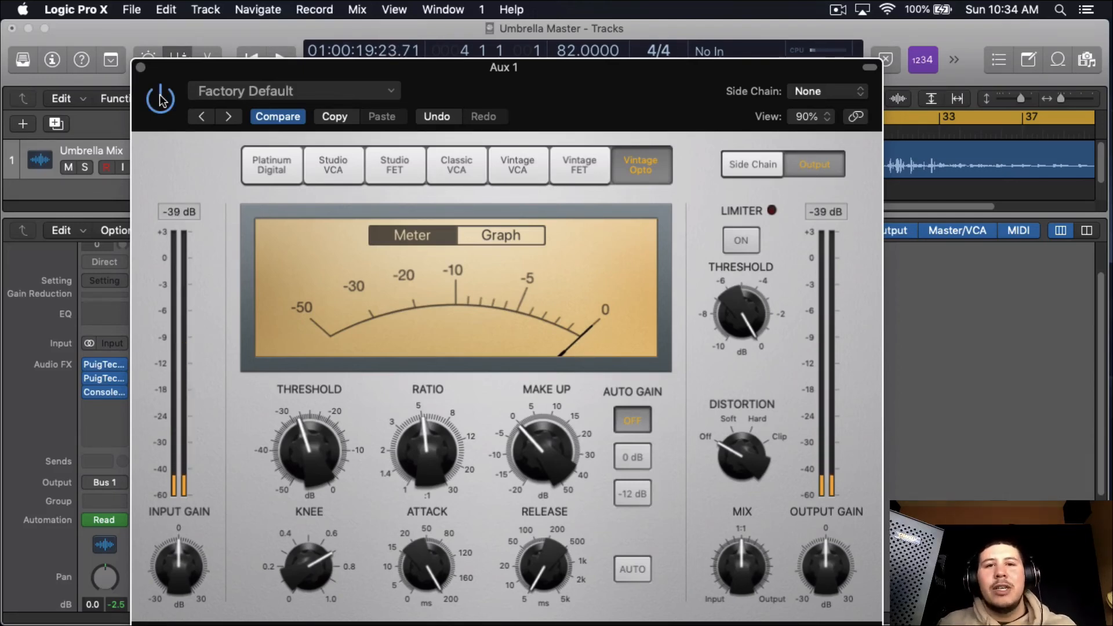
- Vary the Vintage Opto Compressor's mix amount and return it to about 1:1
{"action": "left_click_drag", "start_coordinate": [719, 551], "coordinate": [750, 368]}
{"action": "left_click_drag", "start_coordinate": [732, 546], "coordinate": [742, 625]}
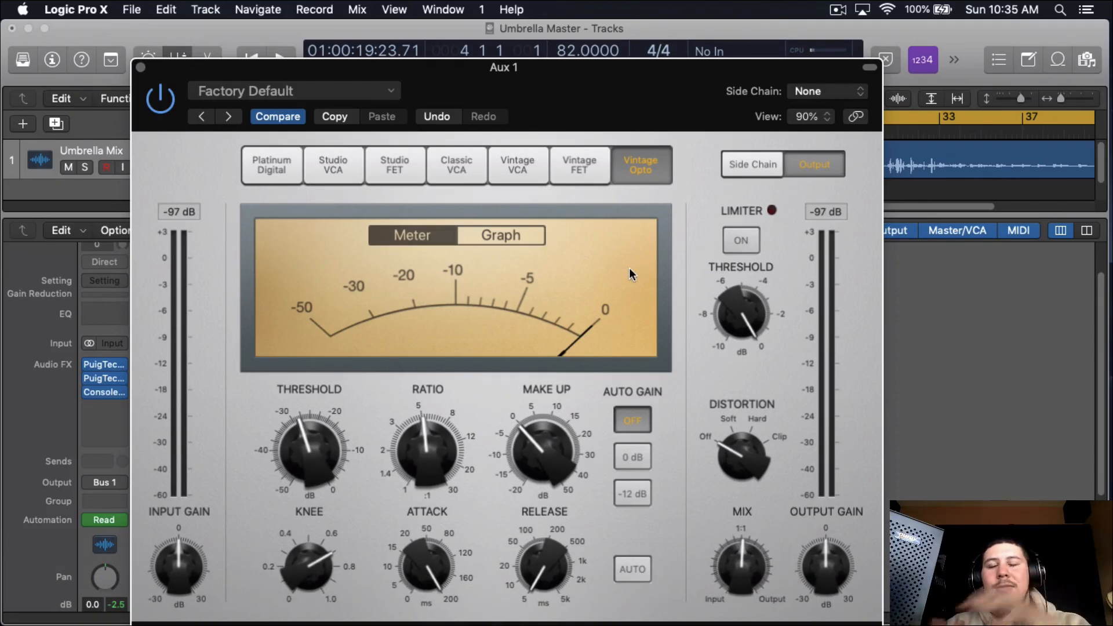